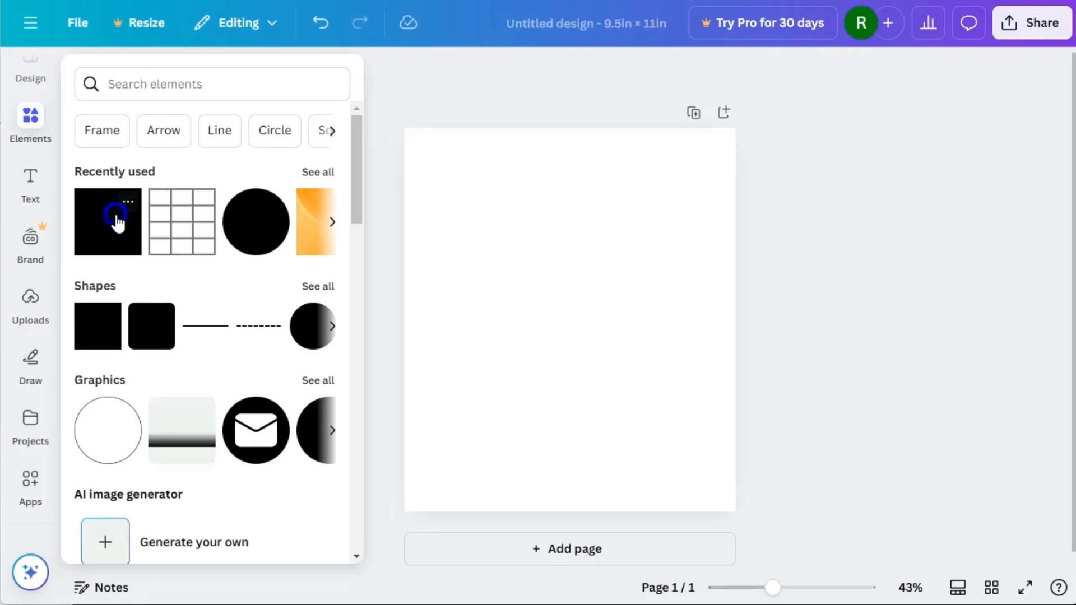
# - Add a square shape, resize it to a rectangle about 4.5 by 2.5 in, and place it near the page's upper-left corner
pyautogui.click(117, 222)
pyautogui.moveTo(524, 320); pyautogui.dragTo(484, 315)
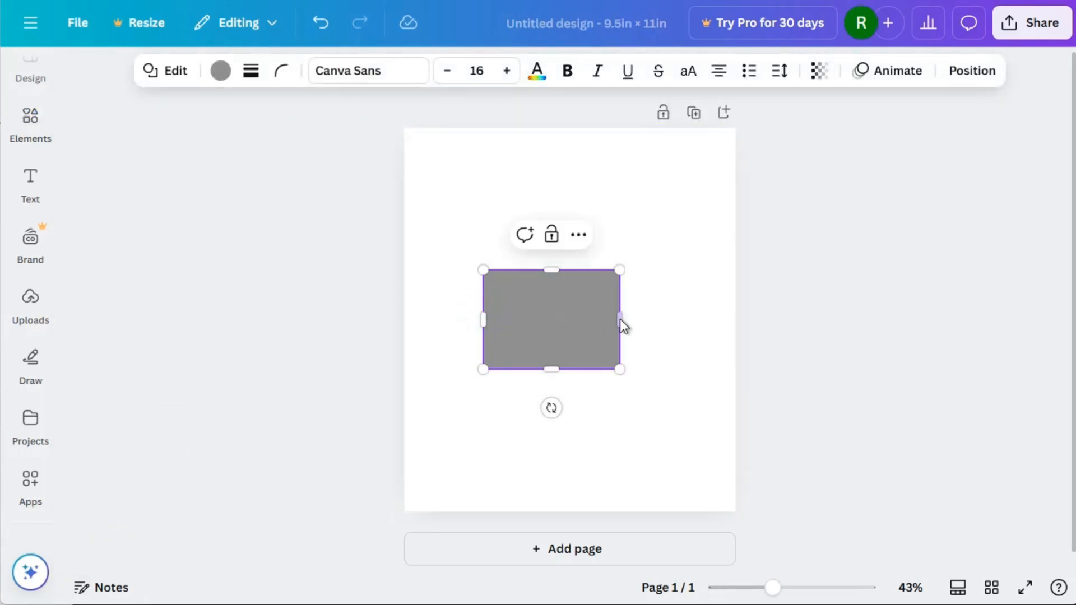
pyautogui.moveTo(624, 318); pyautogui.dragTo(641, 318)
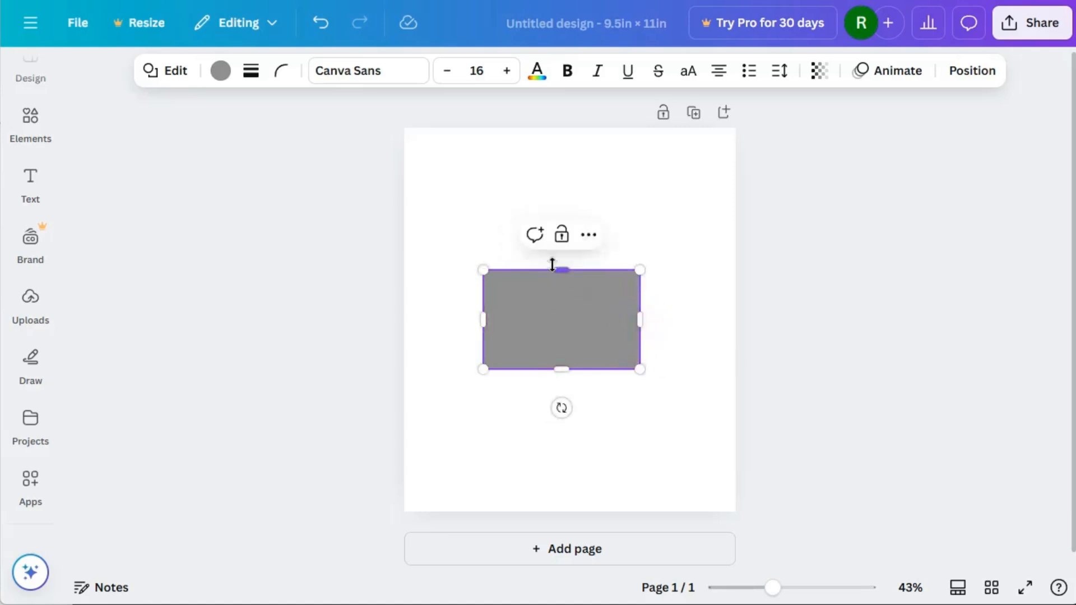
pyautogui.moveTo(564, 271)
pyautogui.mouseDown()
pyautogui.moveTo(563, 296)
pyautogui.moveTo(564, 275)
pyautogui.mouseUp()
pyautogui.moveTo(561, 369); pyautogui.dragTo(563, 361)
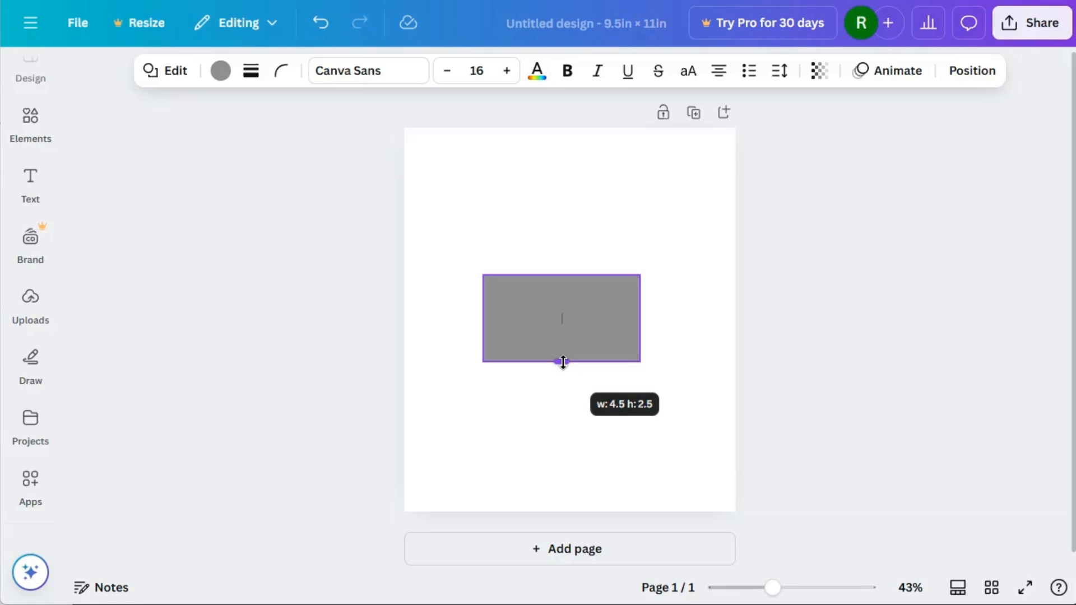
pyautogui.moveTo(563, 362); pyautogui.dragTo(505, 219)
pyautogui.click(690, 296)
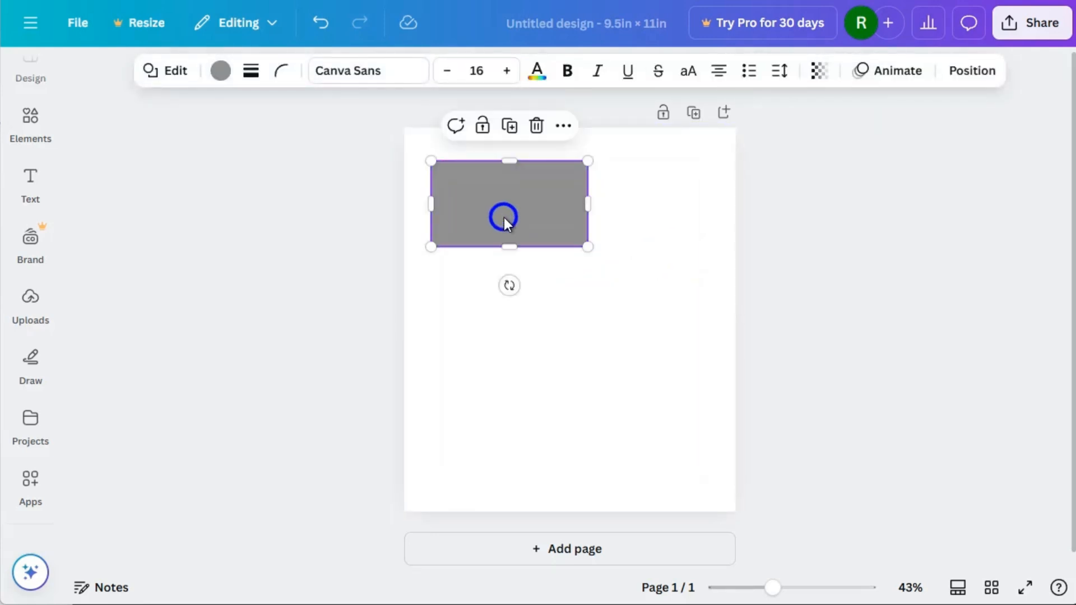
# - Set the gray rectangle's exact size to 3.5 in wide and 2.5 in high
pyautogui.click(975, 72)
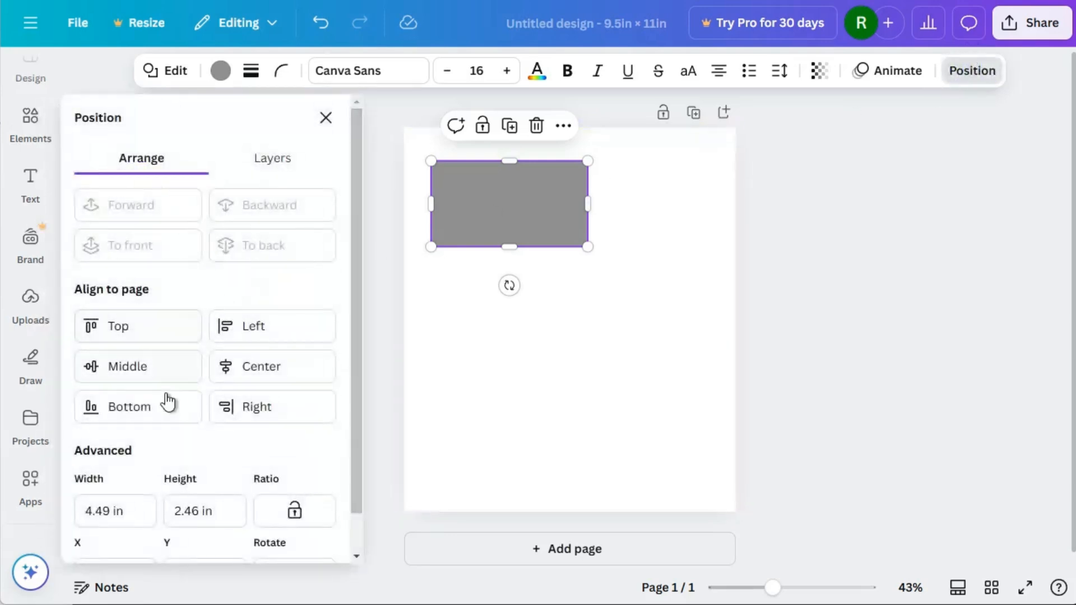
pyautogui.click(108, 512)
pyautogui.moveTo(107, 511); pyautogui.dragTo(78, 511)
pyautogui.write('3')
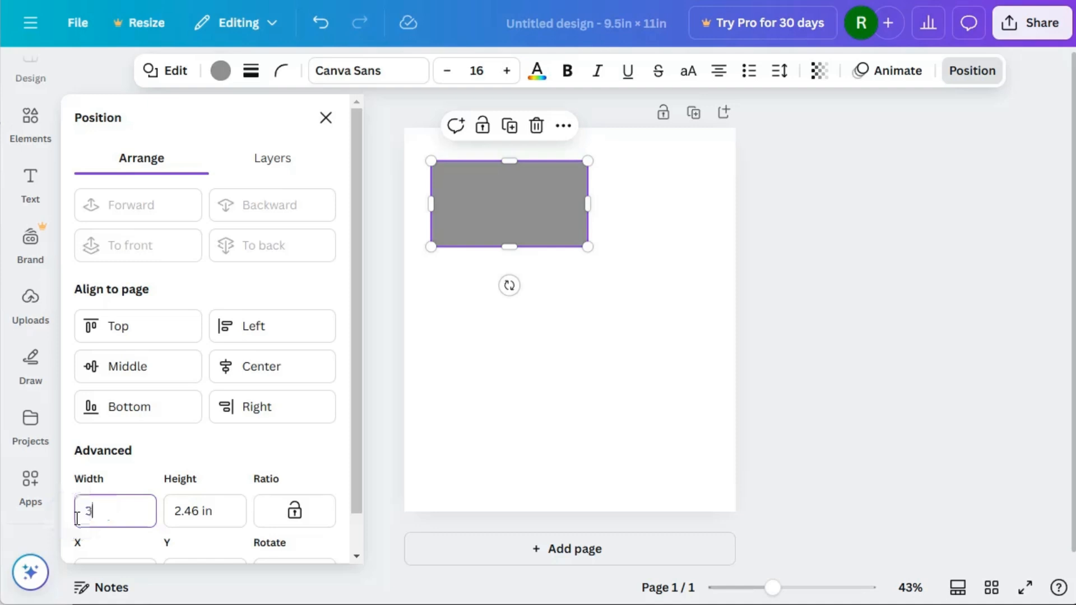
pyautogui.write('.5')
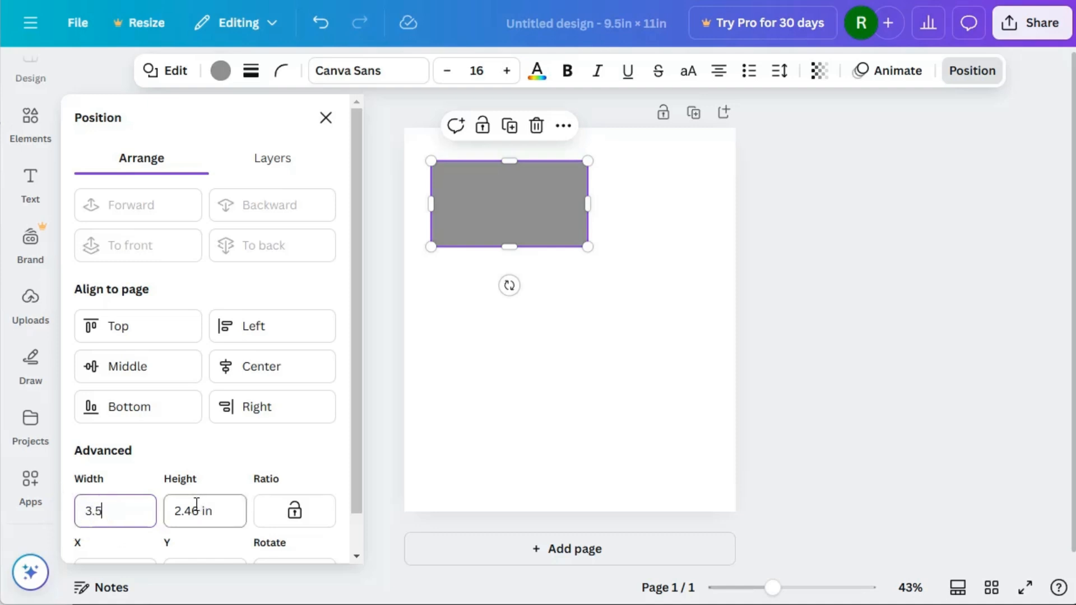
pyautogui.click(197, 505)
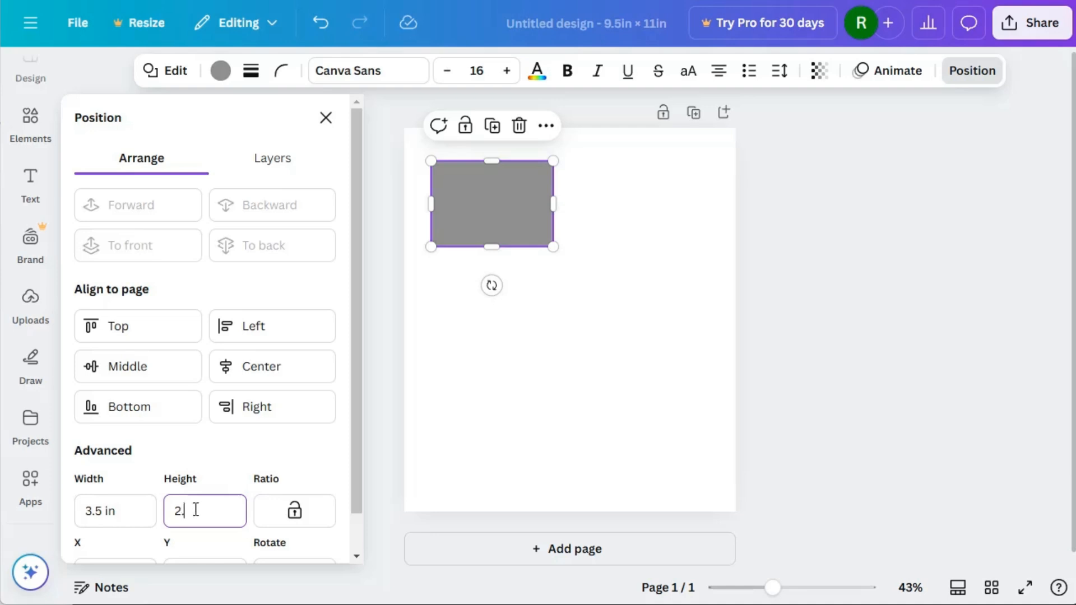
pyautogui.write('2.5')
pyautogui.moveTo(354, 482); pyautogui.dragTo(356, 497)
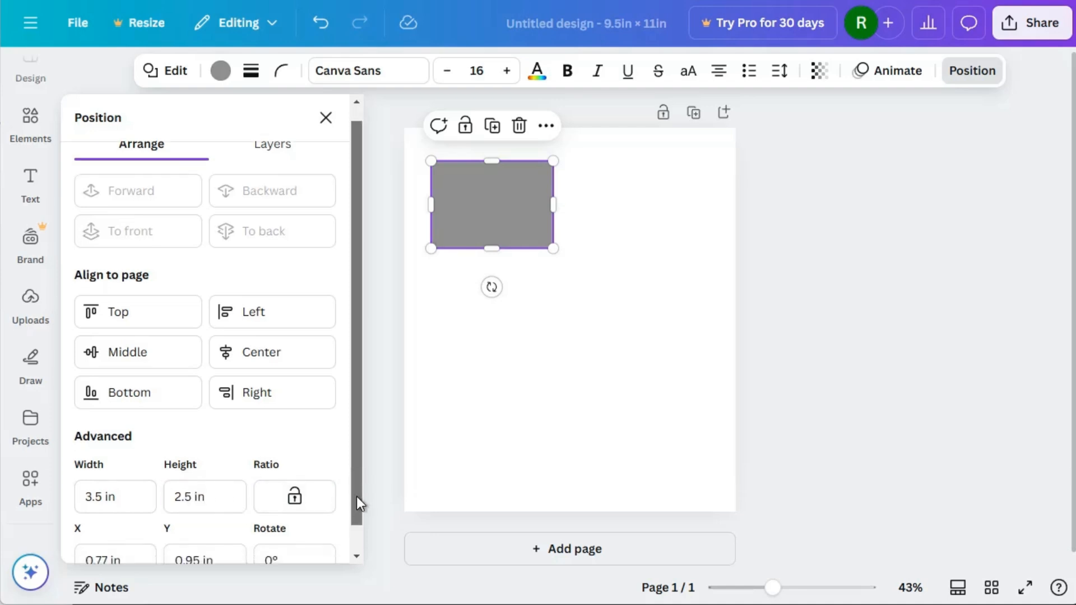
pyautogui.click(466, 395)
pyautogui.click(483, 231)
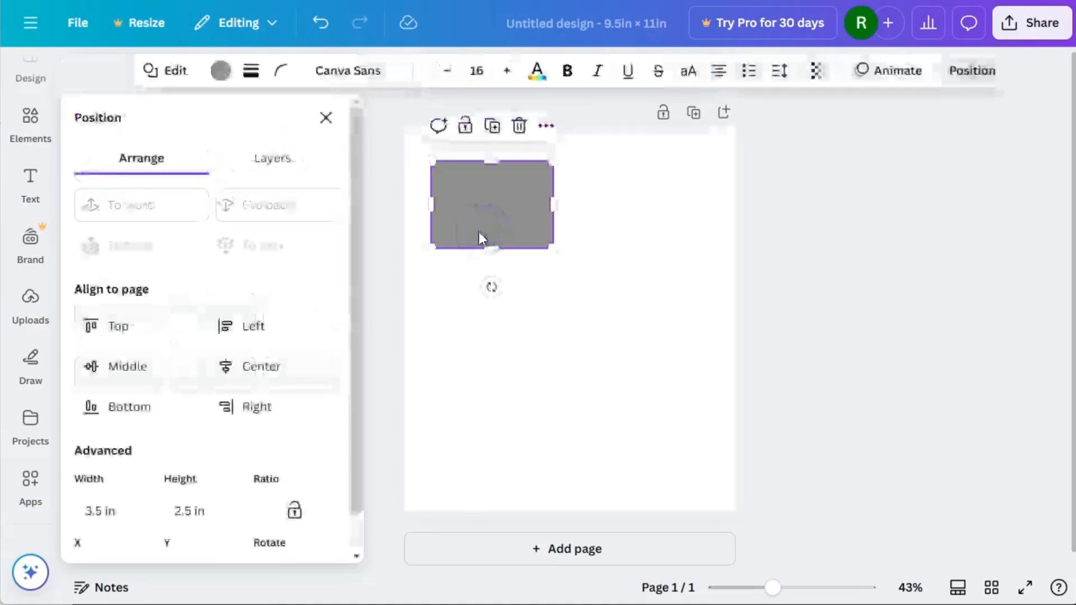
pyautogui.click(577, 274)
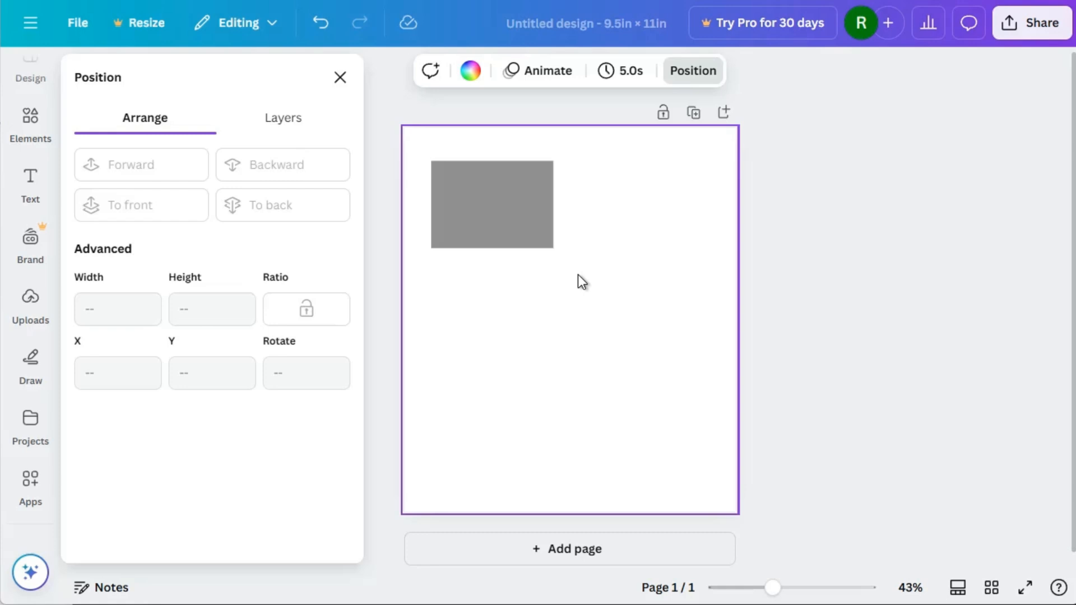
pyautogui.click(520, 227)
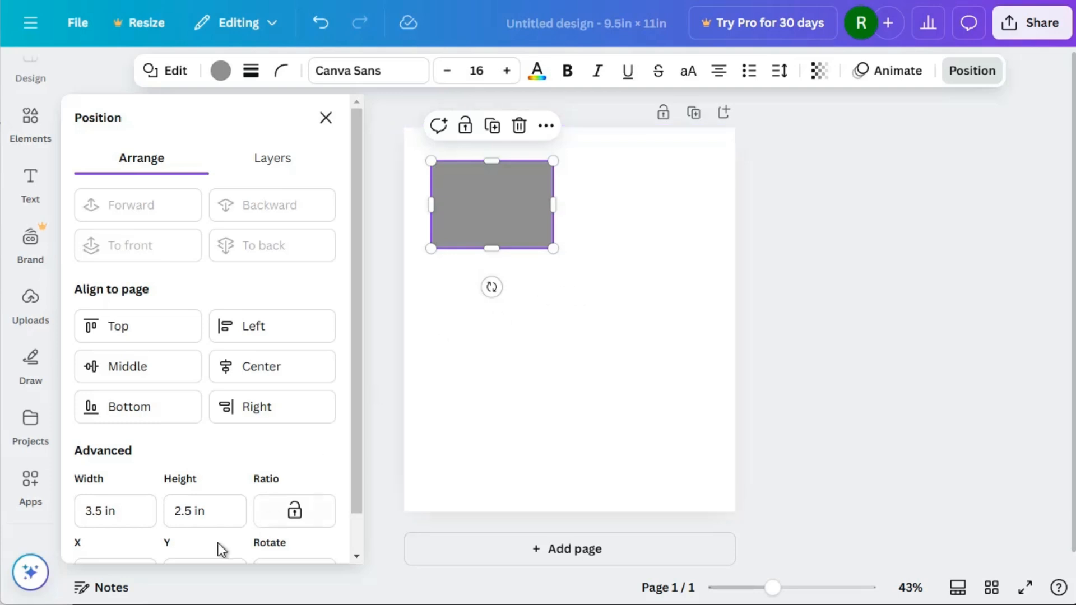
pyautogui.click(476, 386)
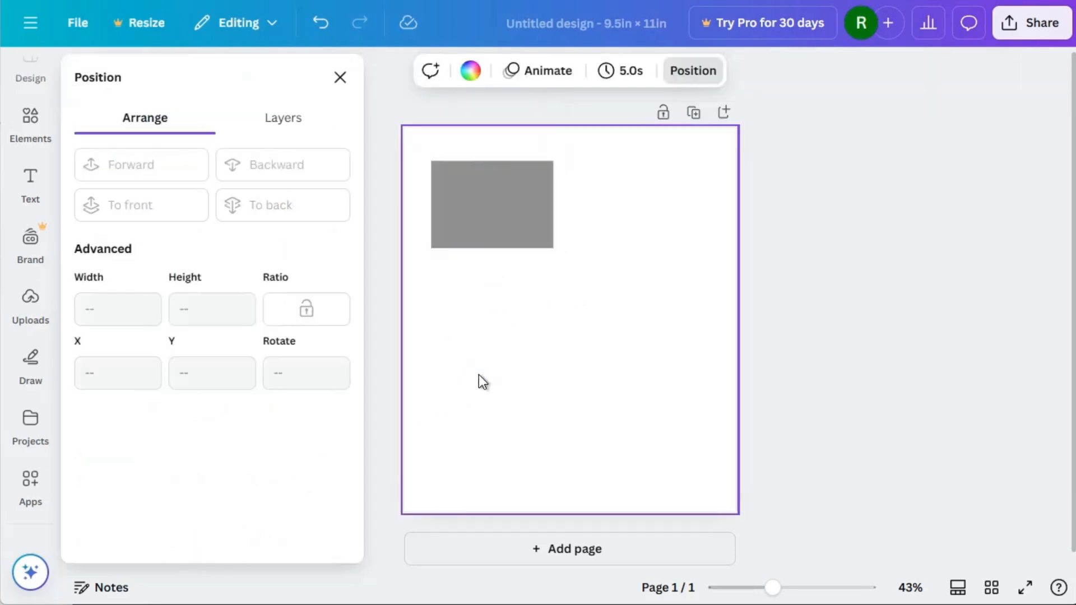
pyautogui.click(486, 229)
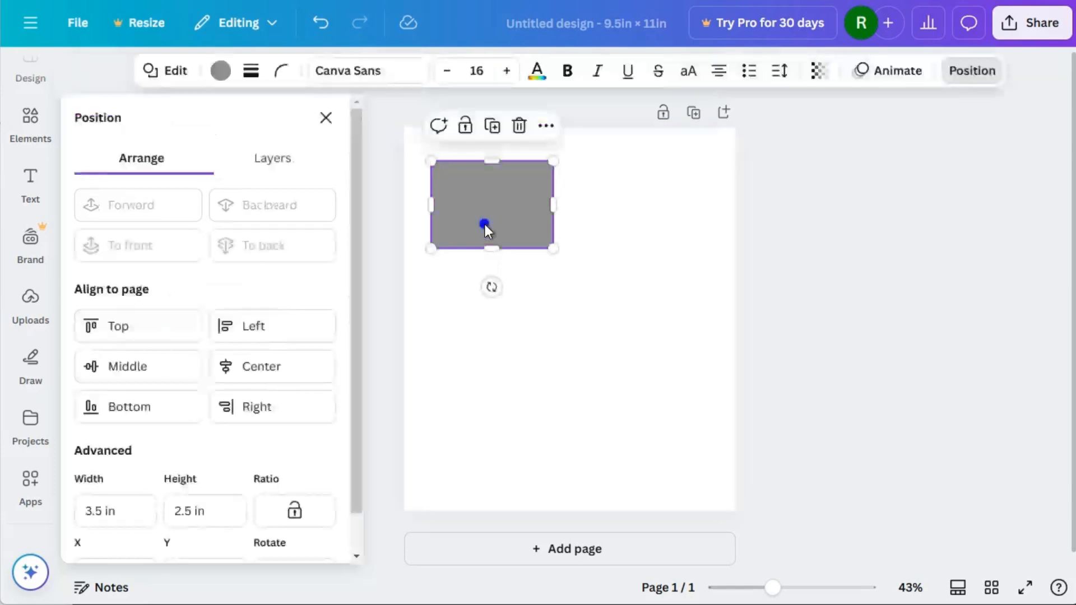
# - Add a square photo frame and place it just below the gray rectangle, aligned with the rectangle's left edge
pyautogui.click(28, 130)
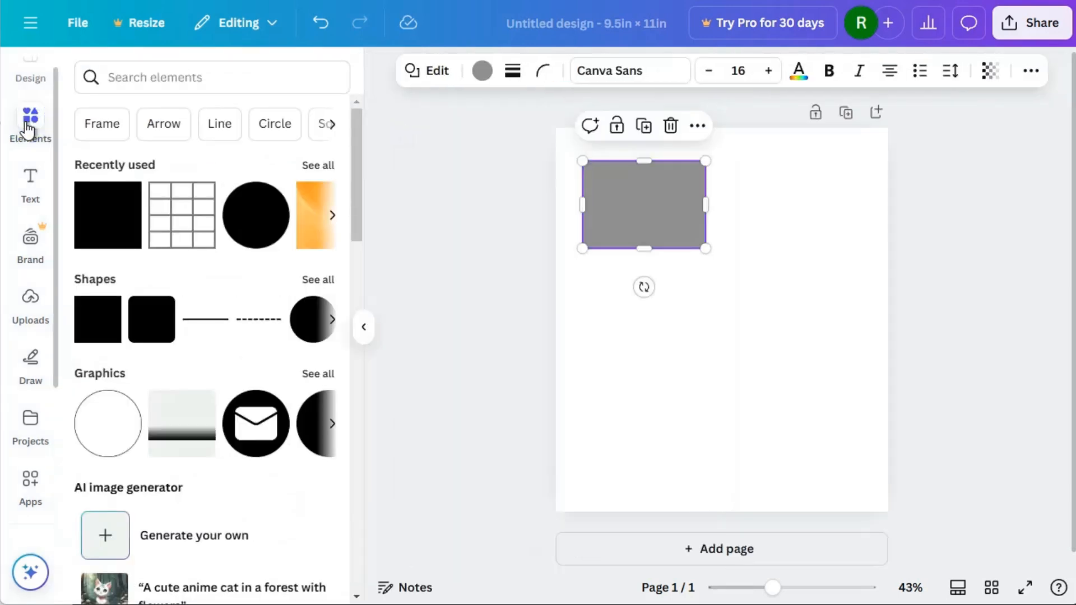
pyautogui.scroll(-6, 240, 422)
pyautogui.scroll(-15, 240, 421)
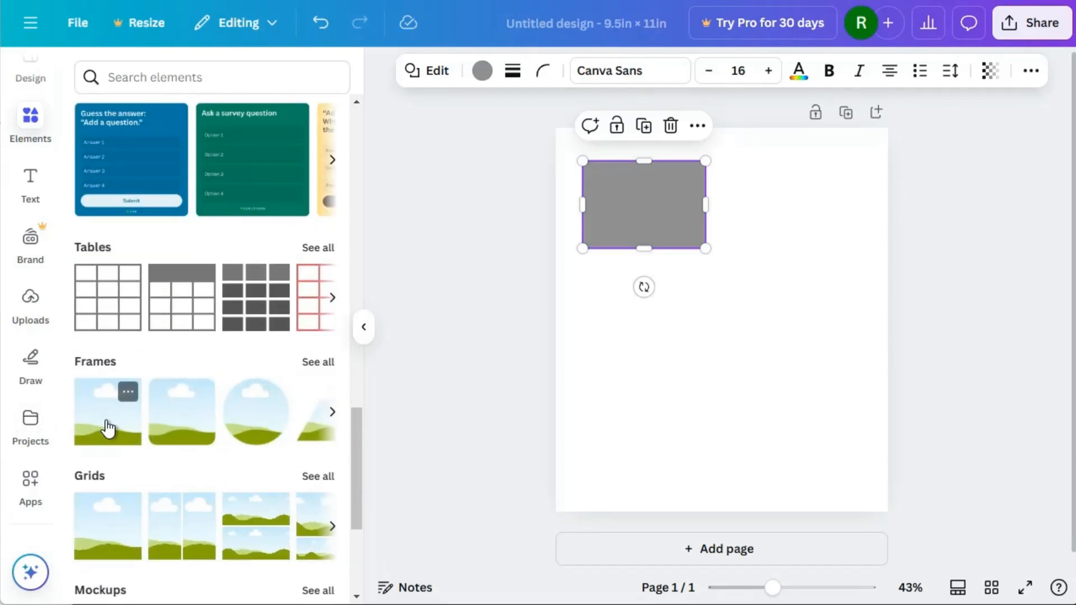
pyautogui.click(106, 426)
pyautogui.moveTo(713, 327); pyautogui.dragTo(659, 354)
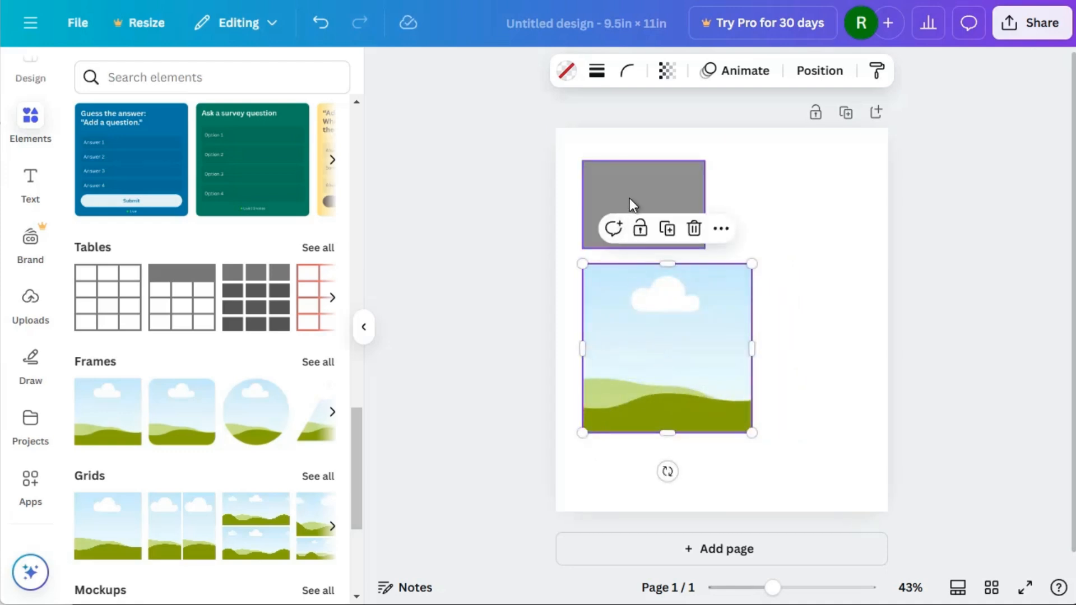
# - Set the photo frame's exact size to 3.5 in wide and 2.5 in high
pyautogui.click(813, 71)
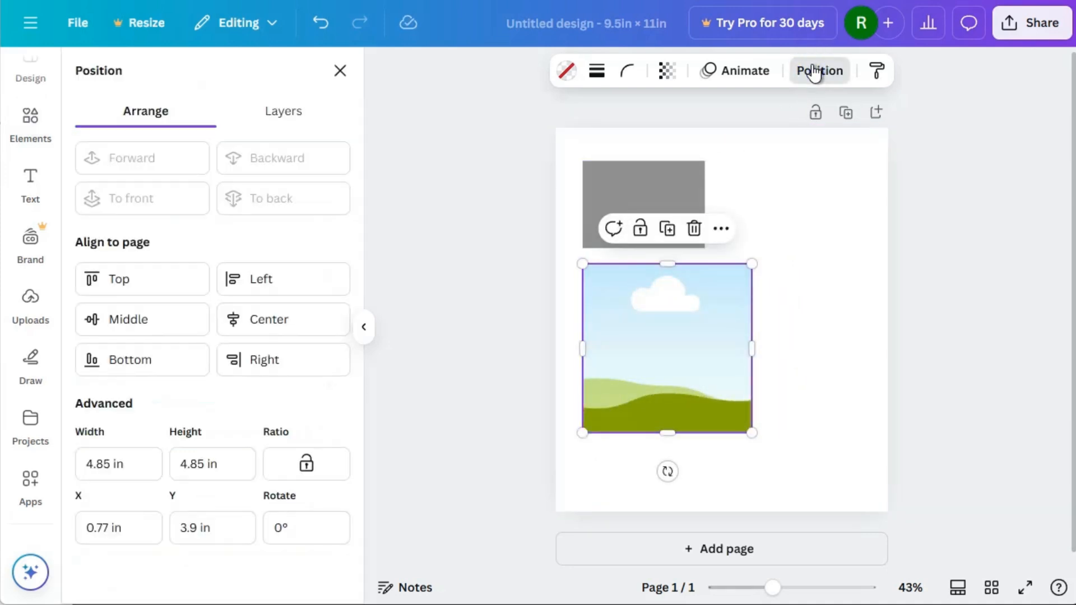
pyautogui.click(117, 464)
pyautogui.moveTo(112, 463); pyautogui.dragTo(86, 464)
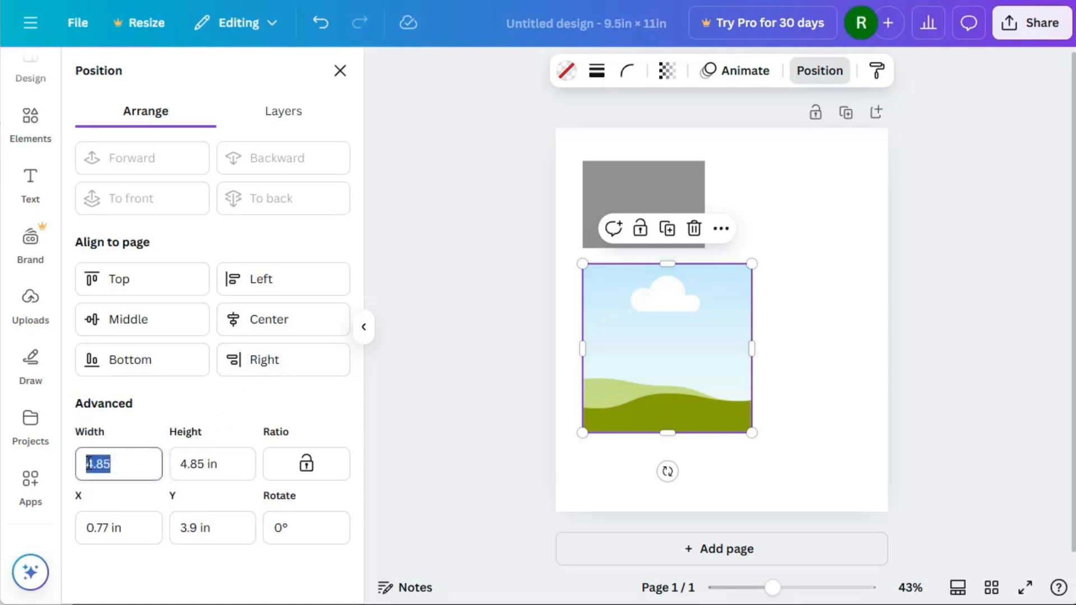
pyautogui.write('3.5')
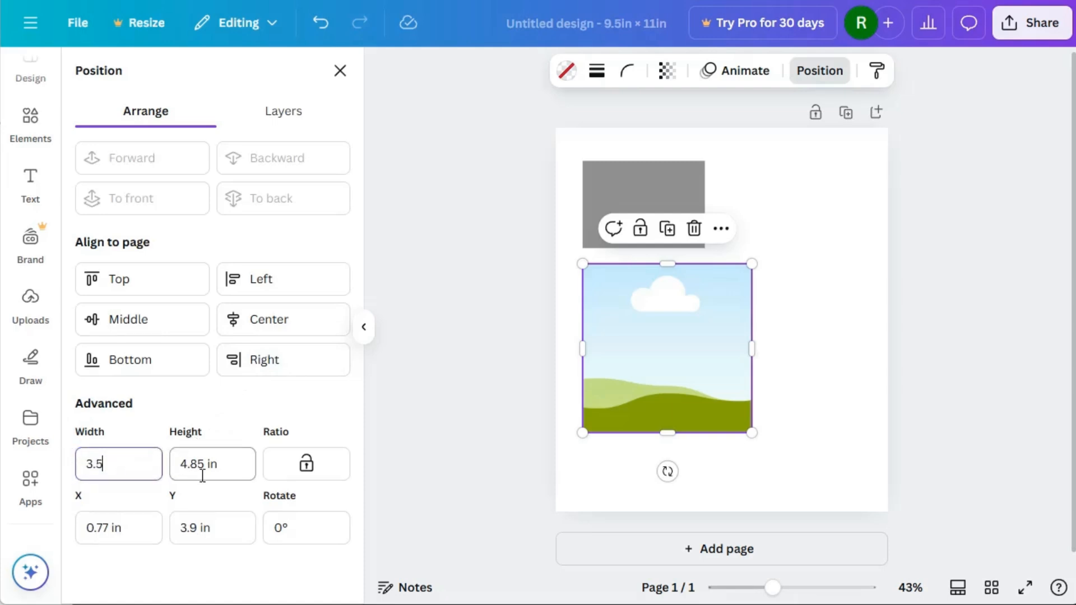
pyautogui.click(203, 464)
pyautogui.moveTo(205, 464); pyautogui.dragTo(180, 464)
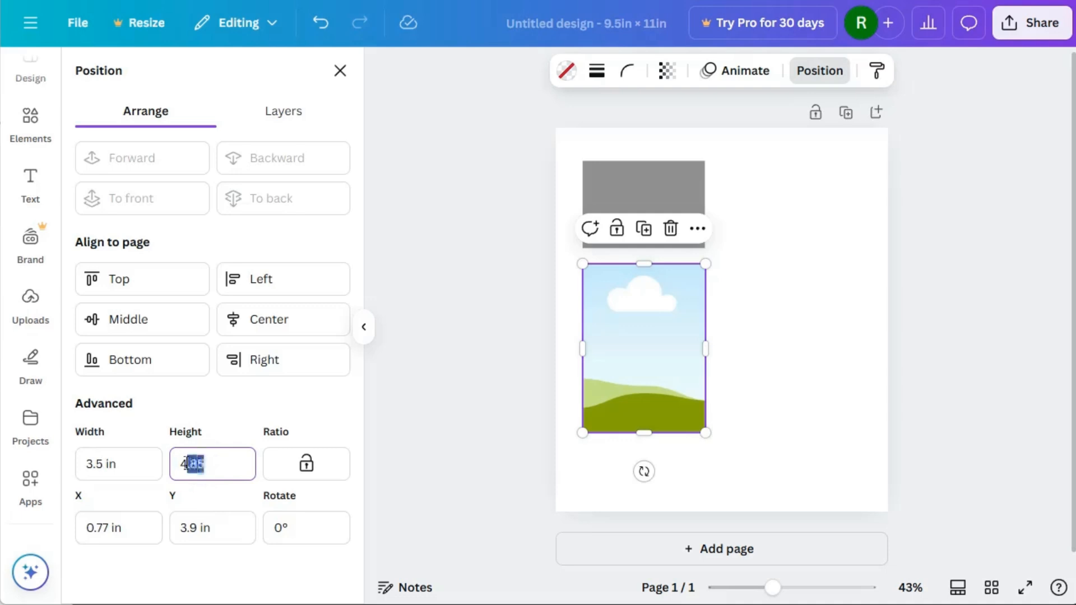
pyautogui.write('2')
pyautogui.press('Tab')
# - Delete the gray rectangle above the photo frame
pyautogui.click(835, 226)
pyautogui.click(671, 194)
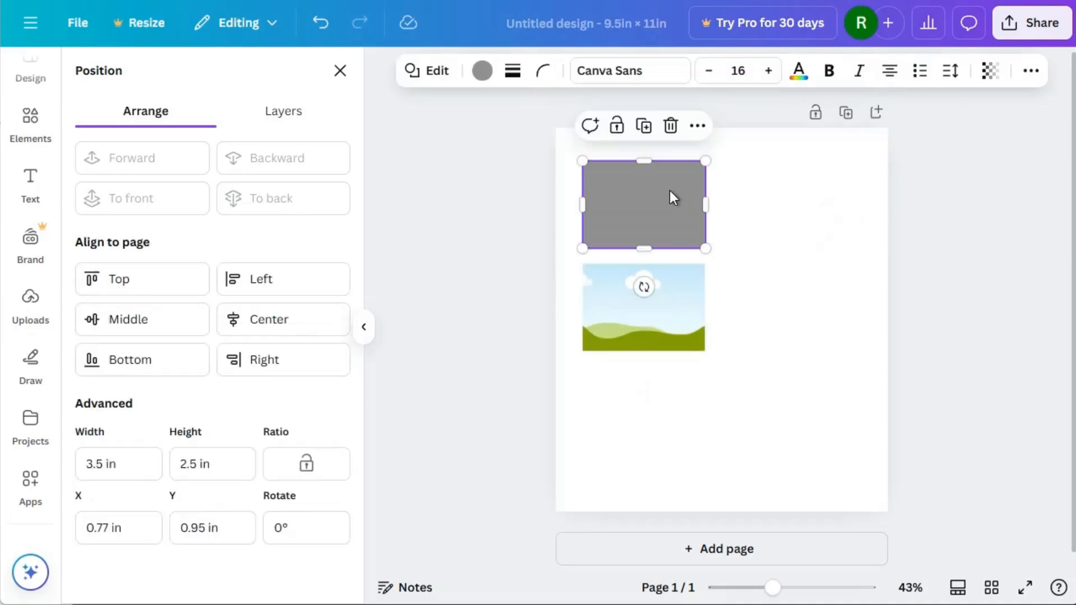
pyautogui.press('Delete')
# - Duplicate the frame into a grid of two columns and three rows, with the middle row evenly spaced between the others
pyautogui.moveTo(649, 316); pyautogui.dragTo(785, 224)
pyautogui.hotkey('ctrl', 'd')
pyautogui.moveTo(510, 179); pyautogui.dragTo(779, 326)
pyautogui.hotkey('ctrl', 'd')
pyautogui.hotkey('ctrl', 'd')
pyautogui.moveTo(788, 214); pyautogui.dragTo(775, 433)
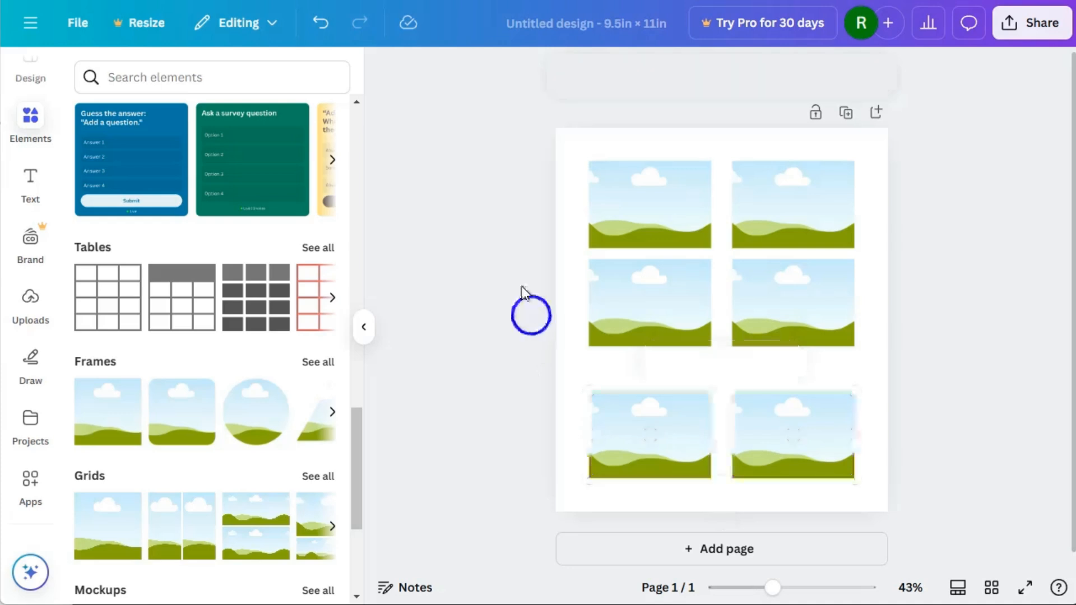
pyautogui.moveTo(523, 287); pyautogui.dragTo(821, 307)
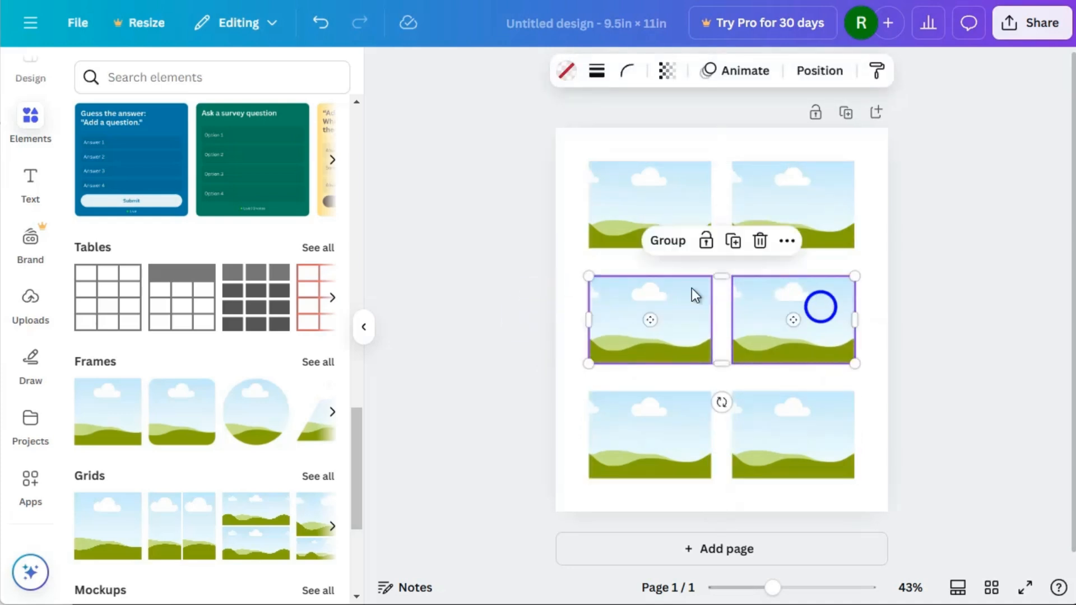
pyautogui.click(469, 284)
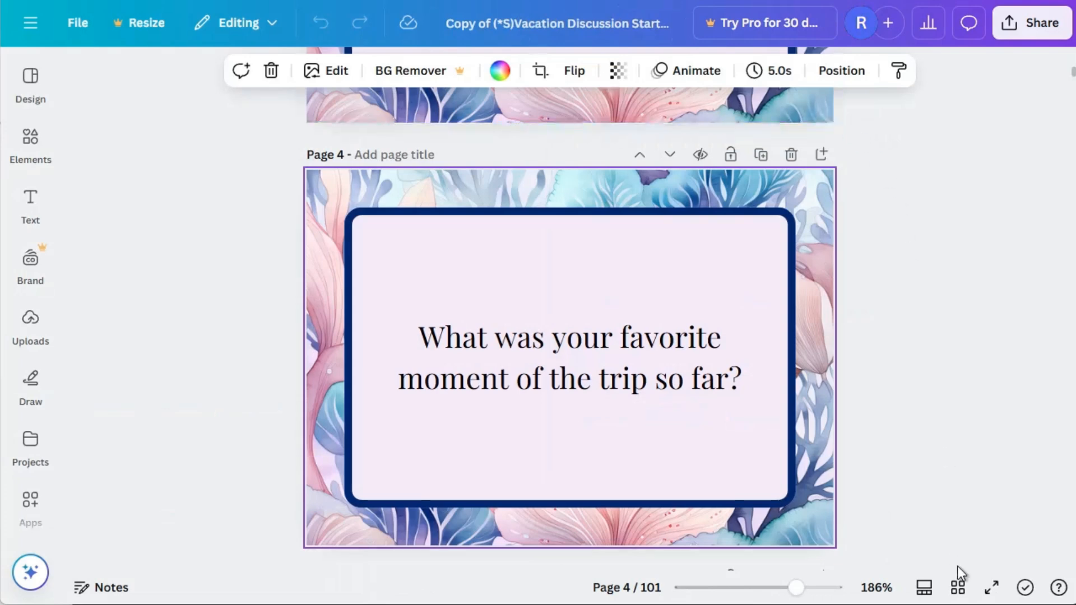
# - Look over all pages of the vacation discussion cards design in grid view, return to page 4, and check the design's dimensions
pyautogui.click(958, 589)
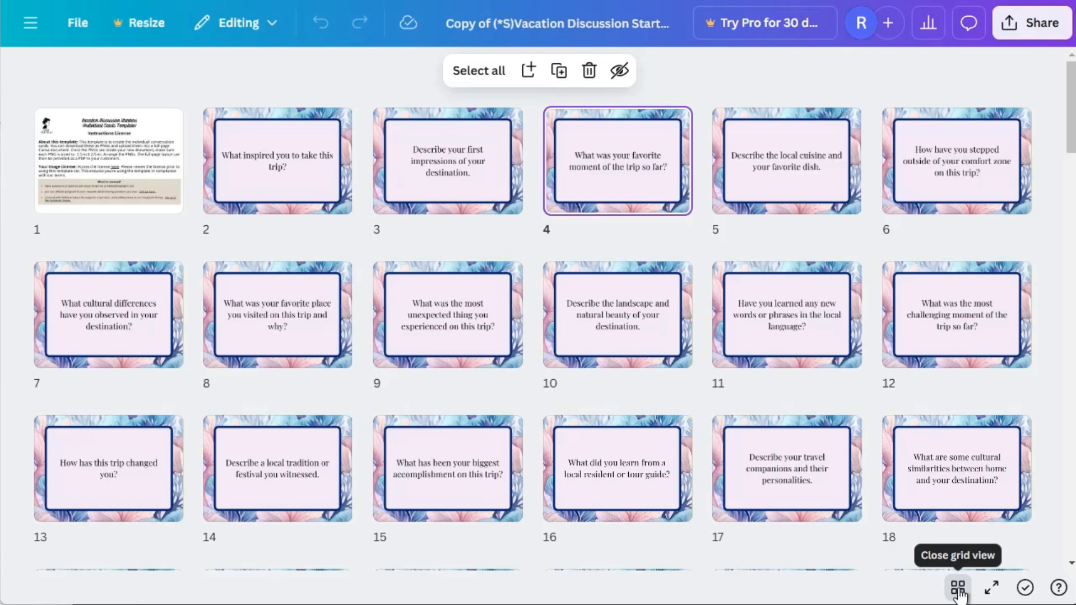
pyautogui.click(959, 590)
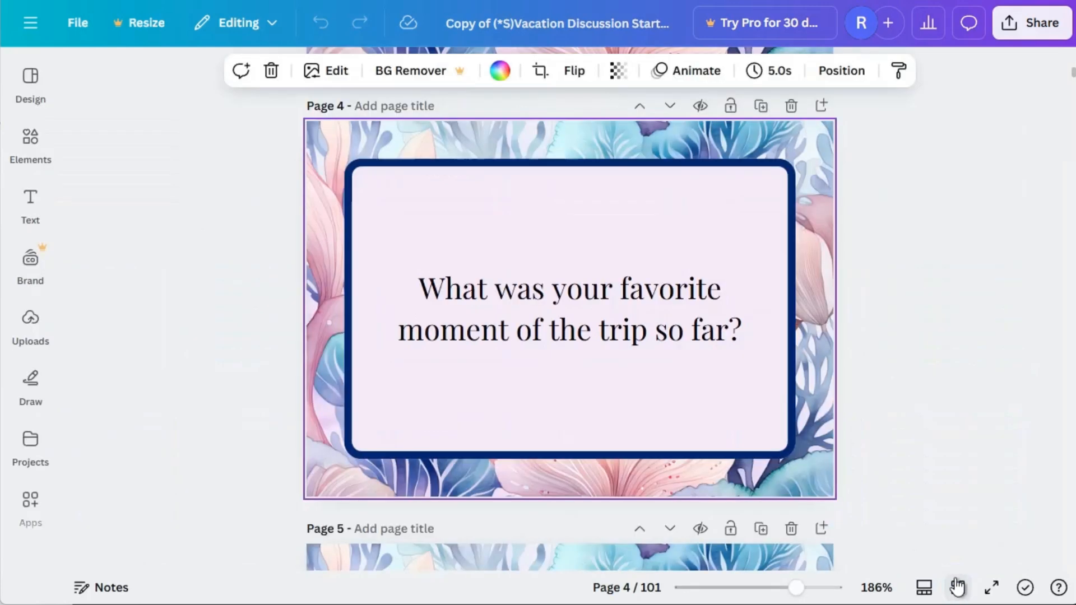
pyautogui.click(79, 22)
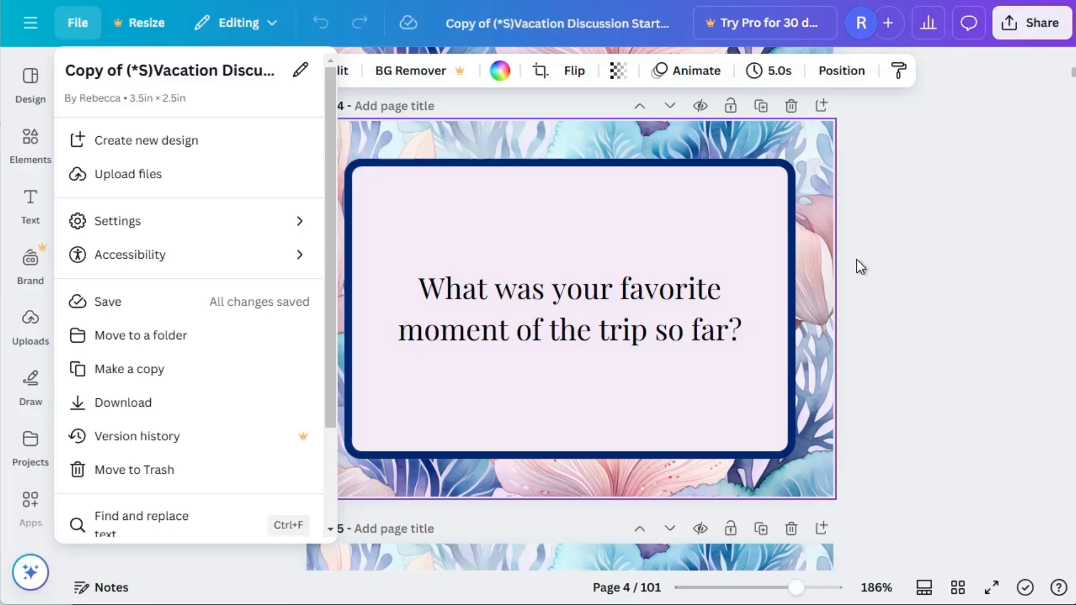
# - Insert a blank page after page 4, search the elements for "flowers", and show all matching graphics
pyautogui.click(822, 106)
pyautogui.click(822, 106)
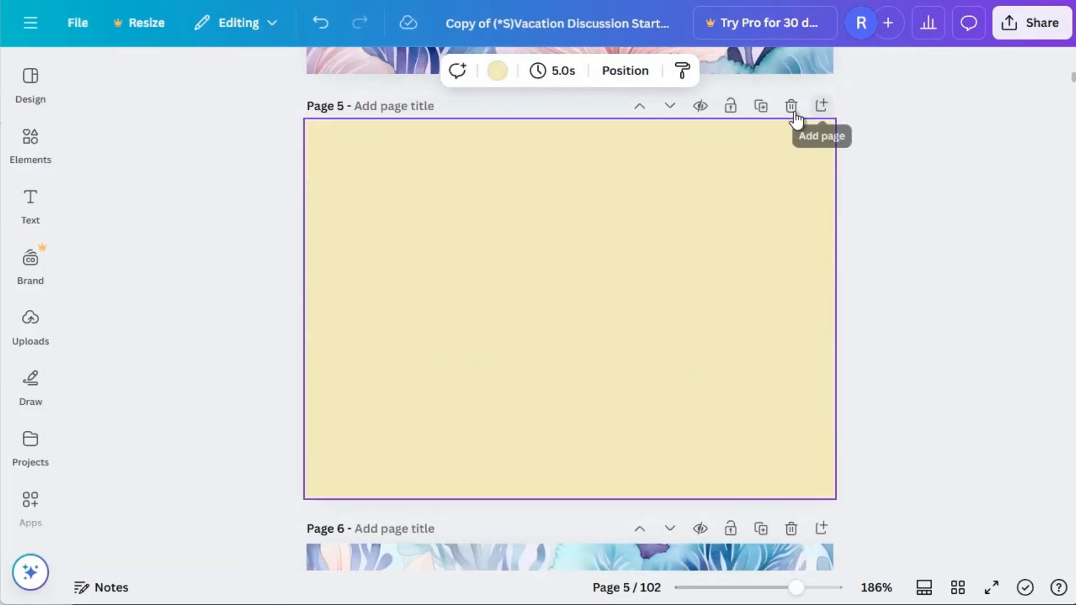
pyautogui.click(32, 147)
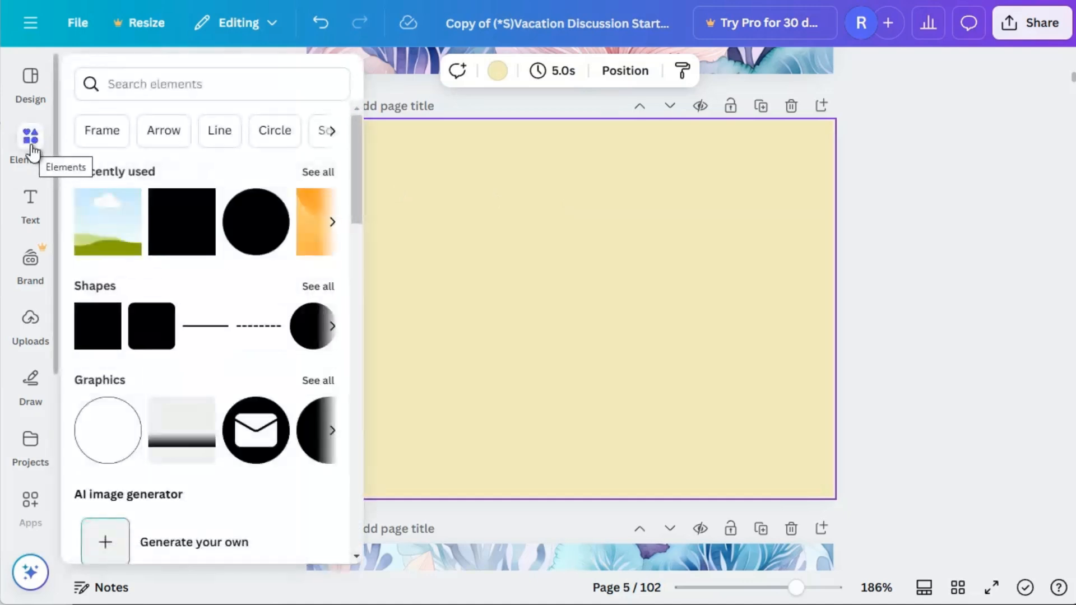
pyautogui.click(115, 85)
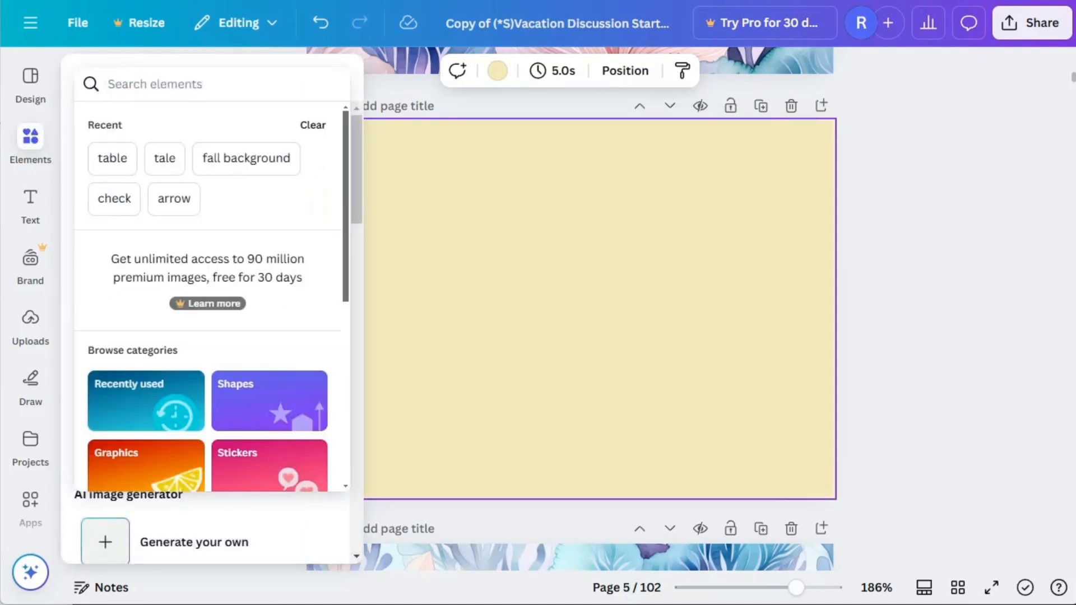
pyautogui.write('flowers')
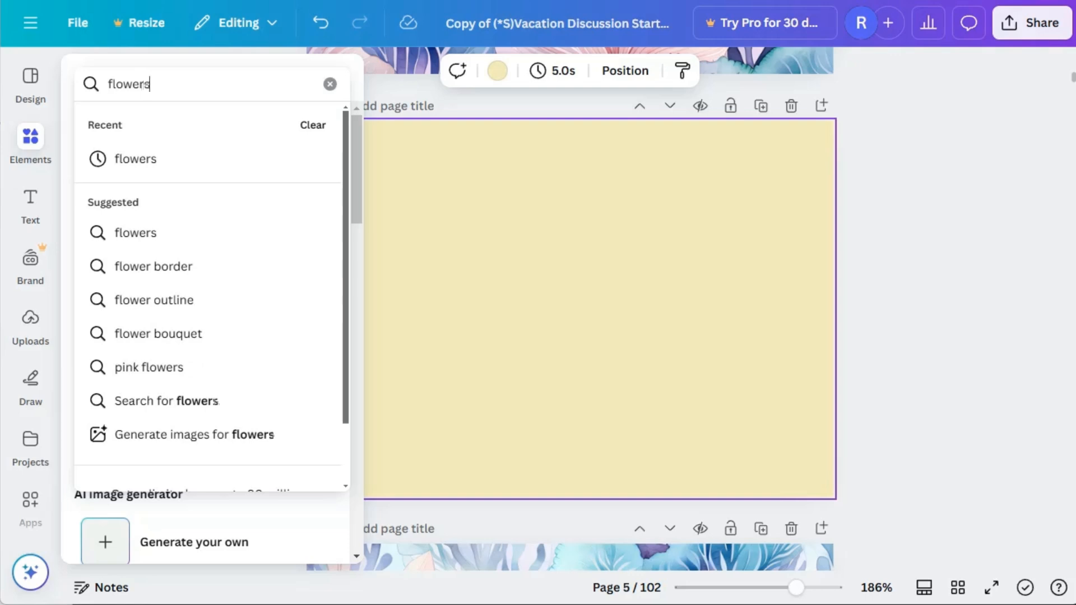
pyautogui.press('Return')
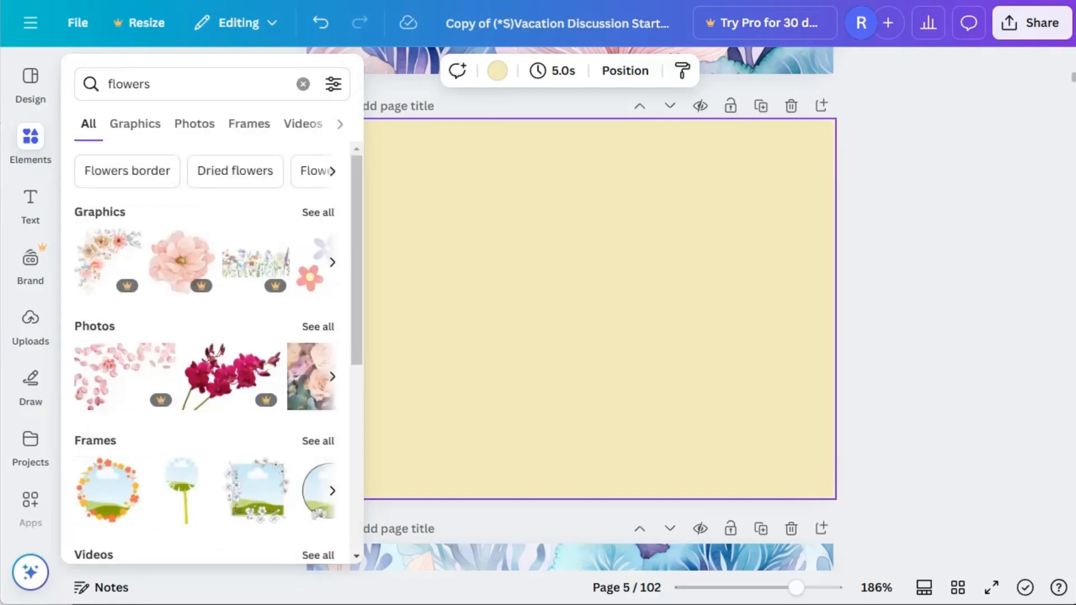
pyautogui.moveTo(170, 284)
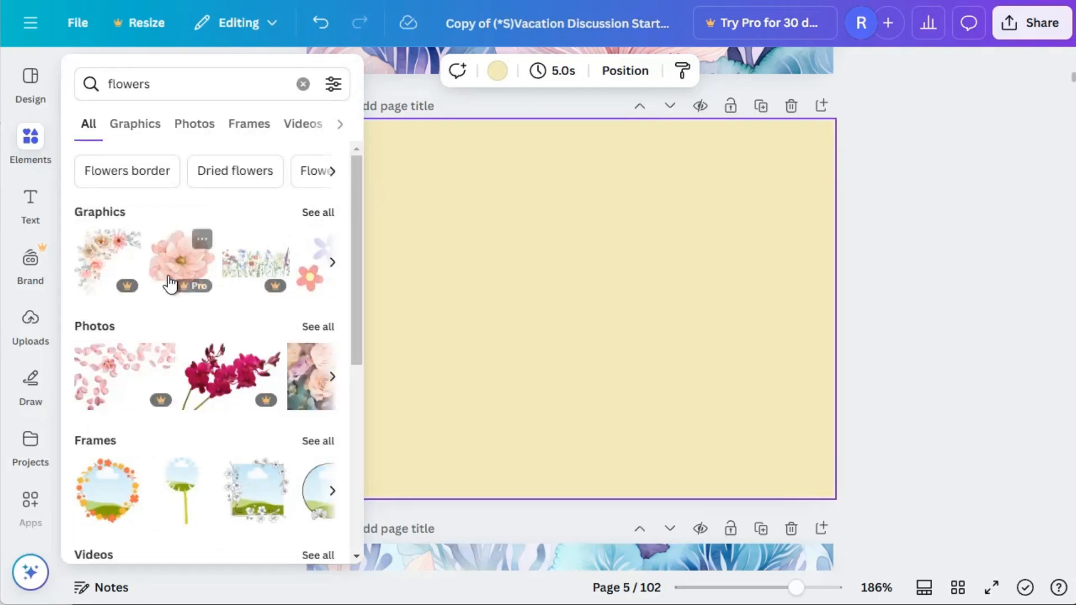
pyautogui.click(319, 214)
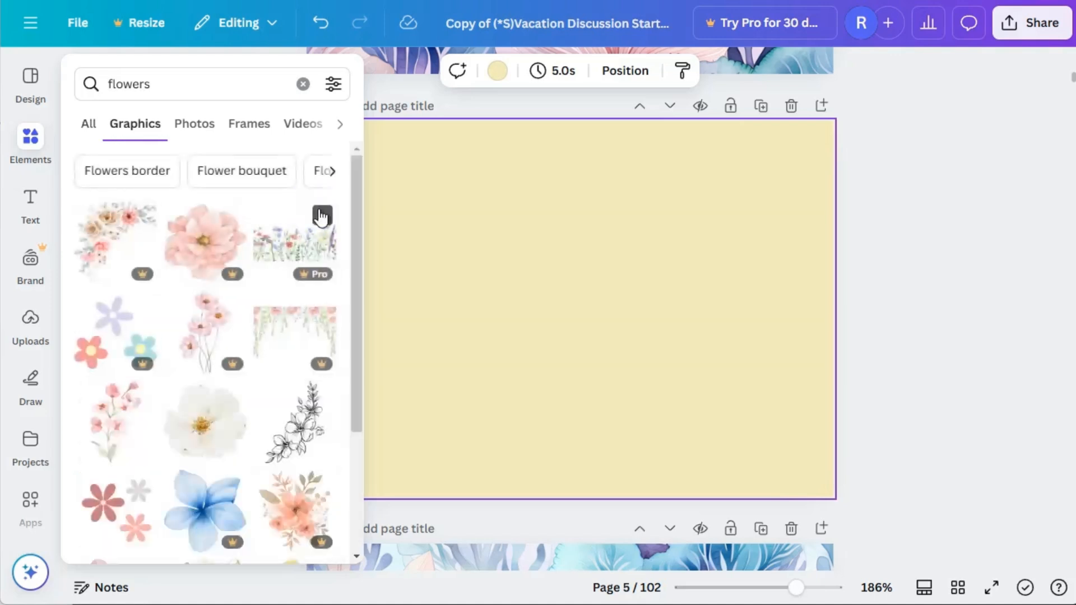
# - Add the pink flower stem graphic to page 5, tilt it slightly counterclockwise, and place it running off the page's right edge
pyautogui.moveTo(208, 325)
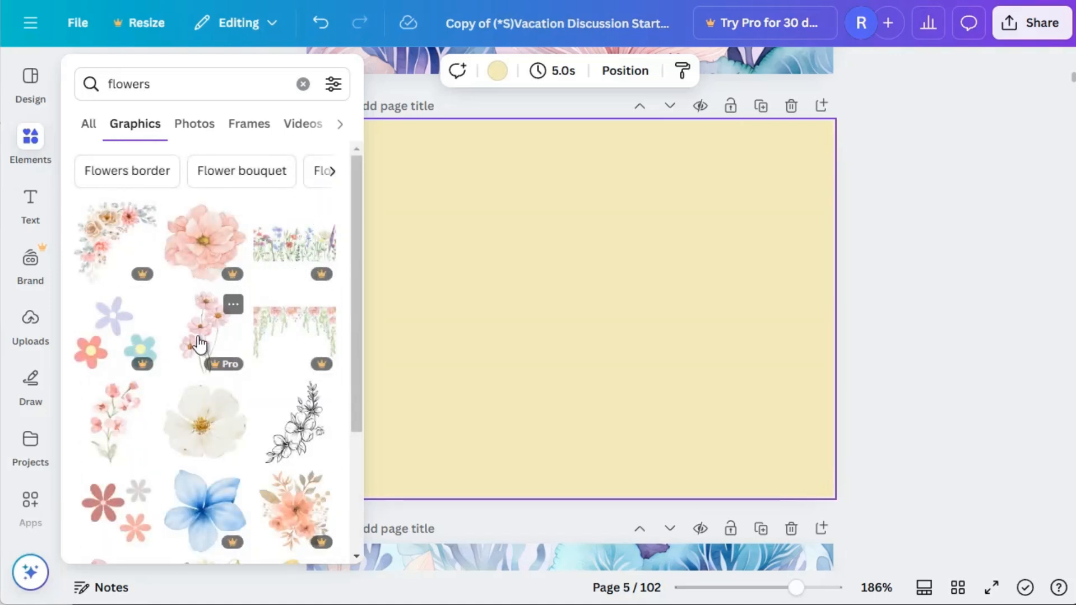
pyautogui.click(110, 421)
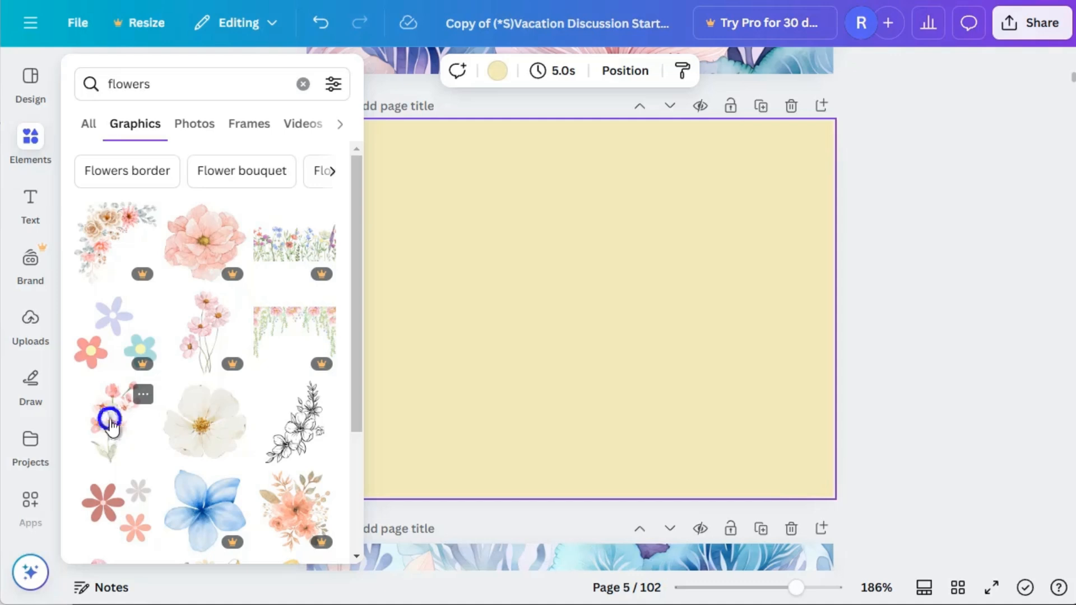
pyautogui.moveTo(567, 497); pyautogui.dragTo(627, 501)
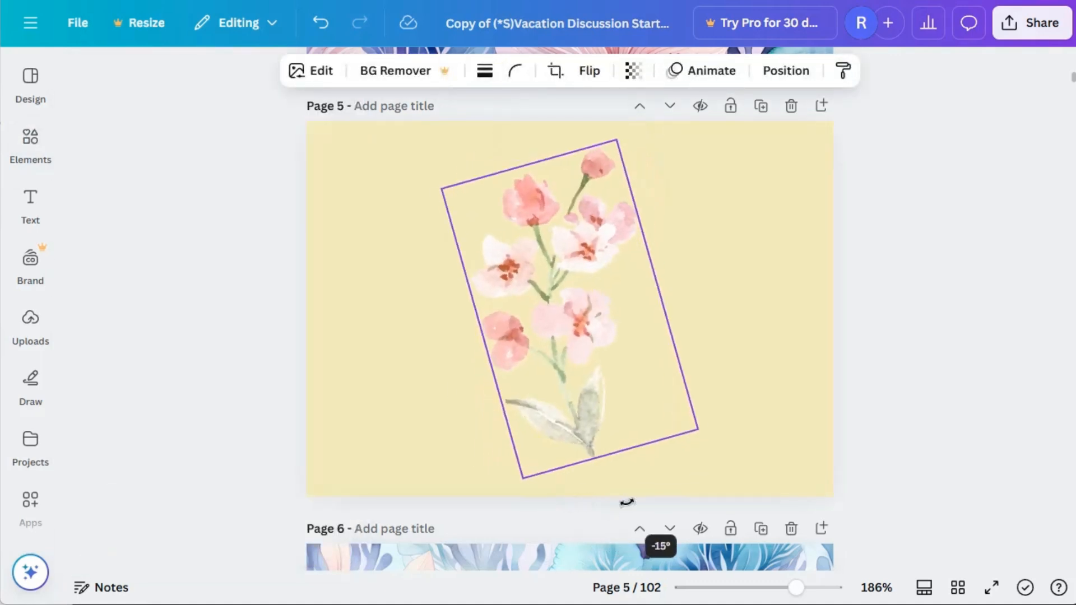
pyautogui.moveTo(577, 361); pyautogui.dragTo(822, 349)
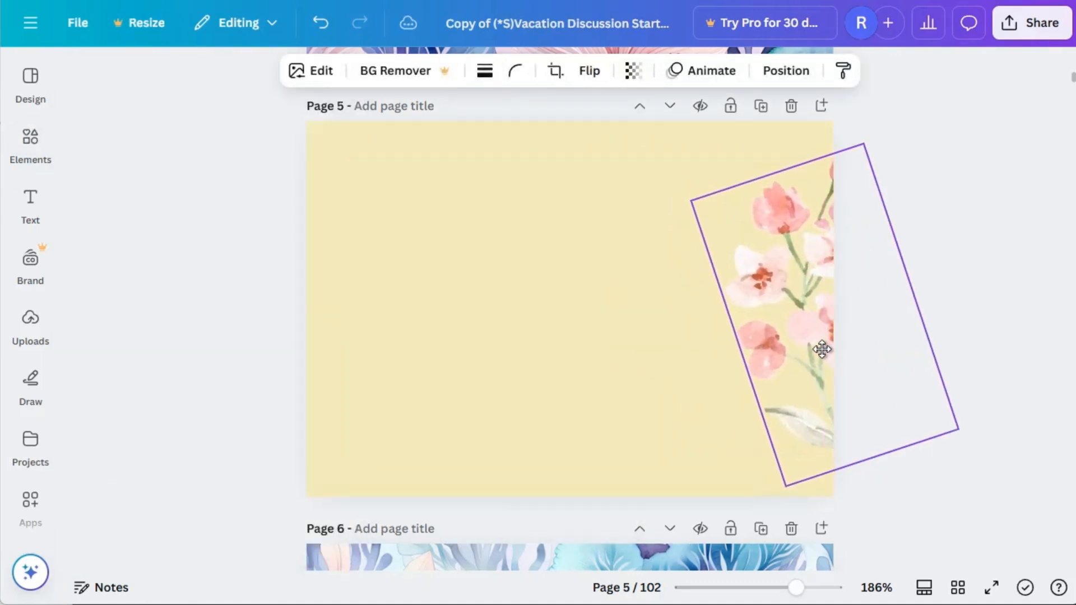
pyautogui.click(662, 349)
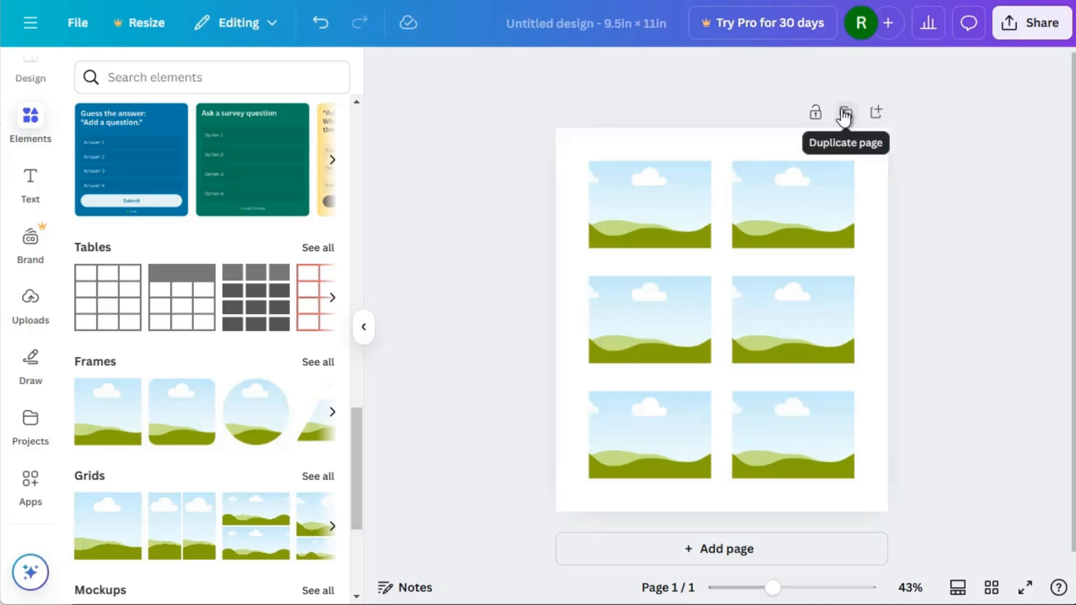
# - In the 9.5 × 11 in design, add a blank page after the frame layout and place a gray square near its upper-left corner
pyautogui.click(721, 551)
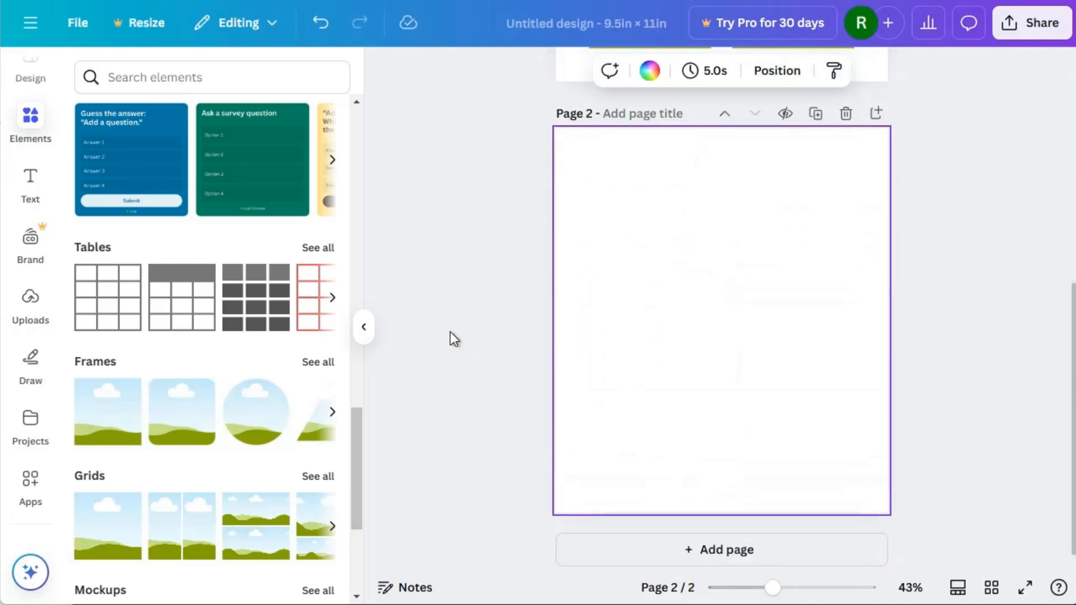
pyautogui.click(22, 133)
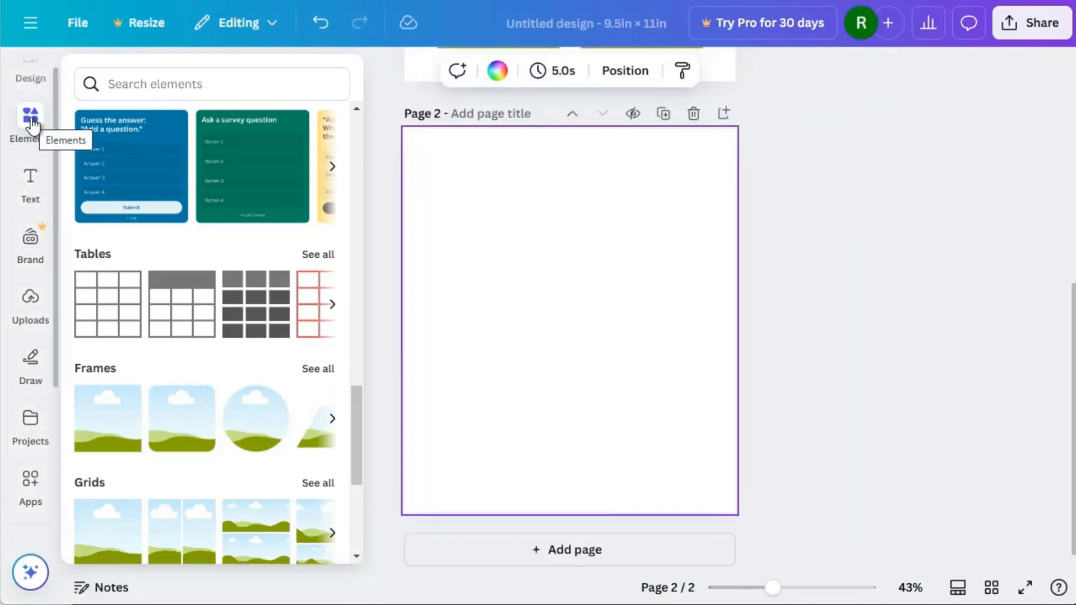
pyautogui.scroll(9, 261, 161)
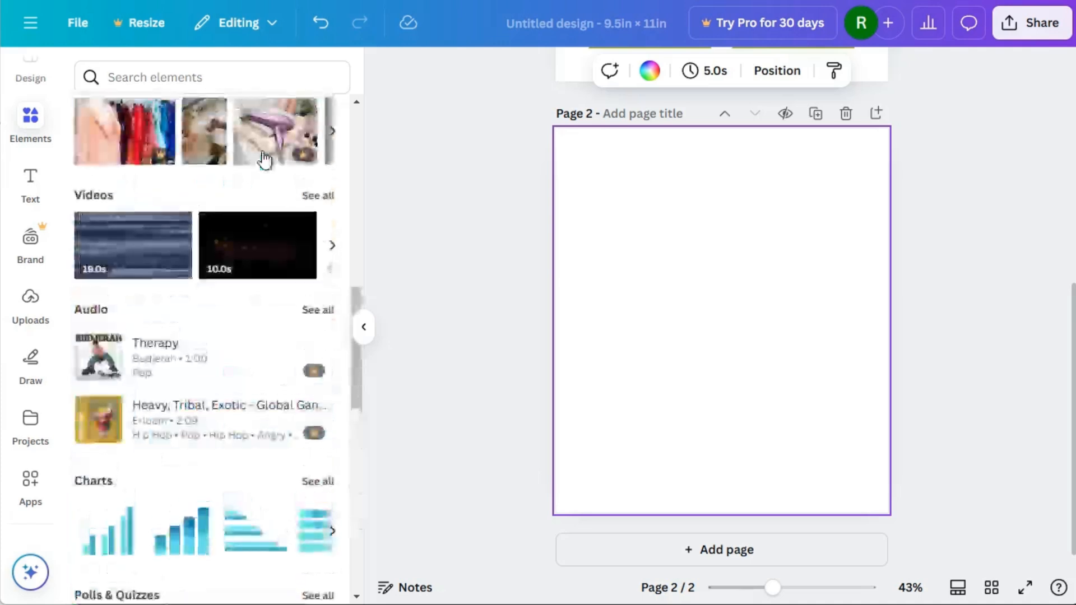
pyautogui.scroll(10, 264, 161)
pyautogui.click(163, 209)
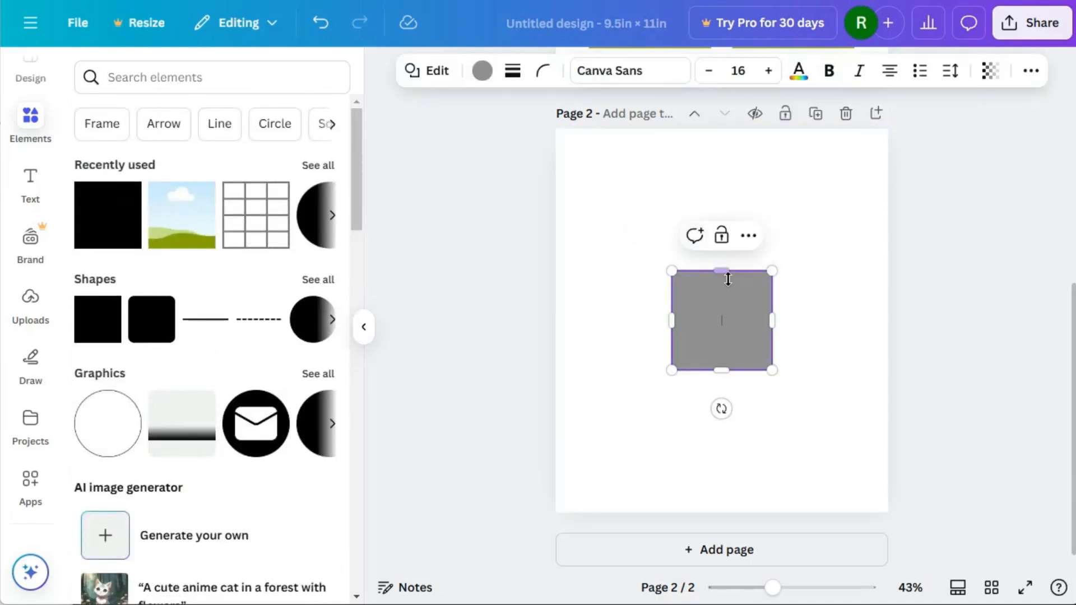
pyautogui.moveTo(728, 279); pyautogui.dragTo(641, 185)
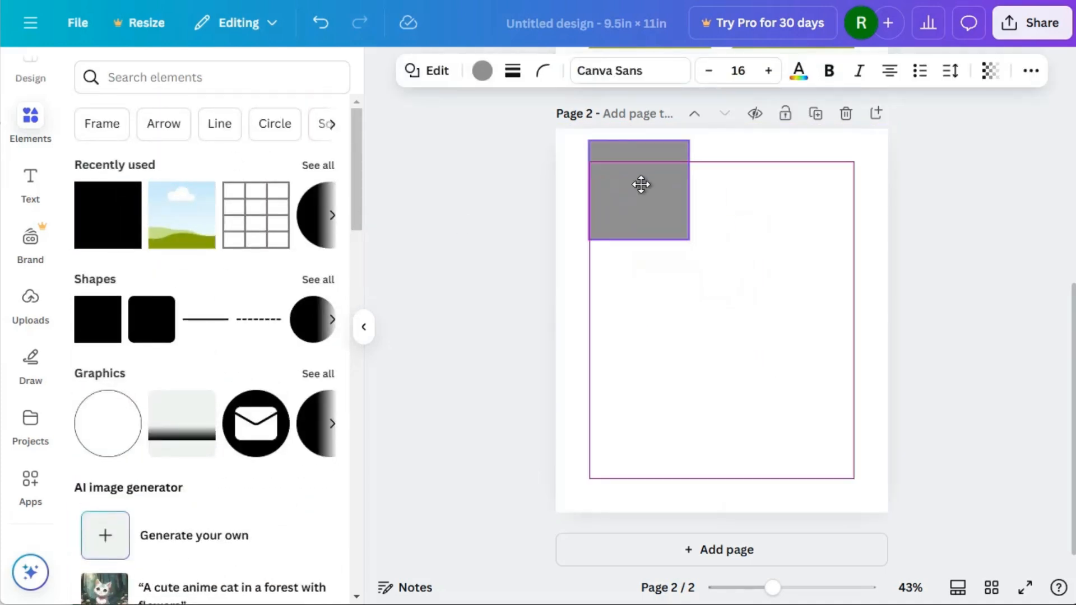
# - Resize the gray square on page 2 to 3.5 in wide and 2.5 in high
pyautogui.click(484, 72)
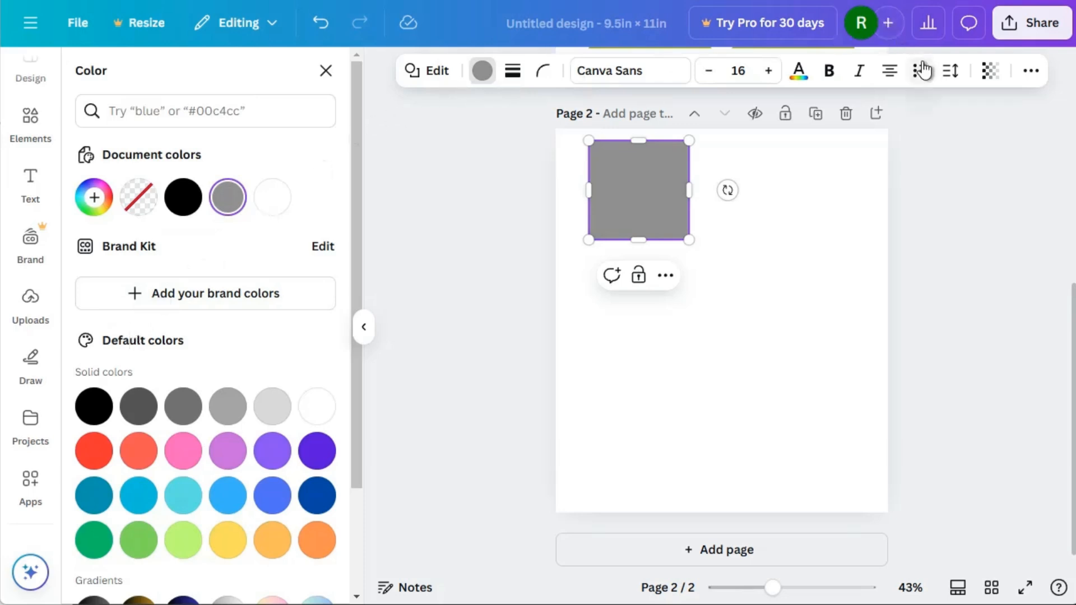
pyautogui.click(638, 167)
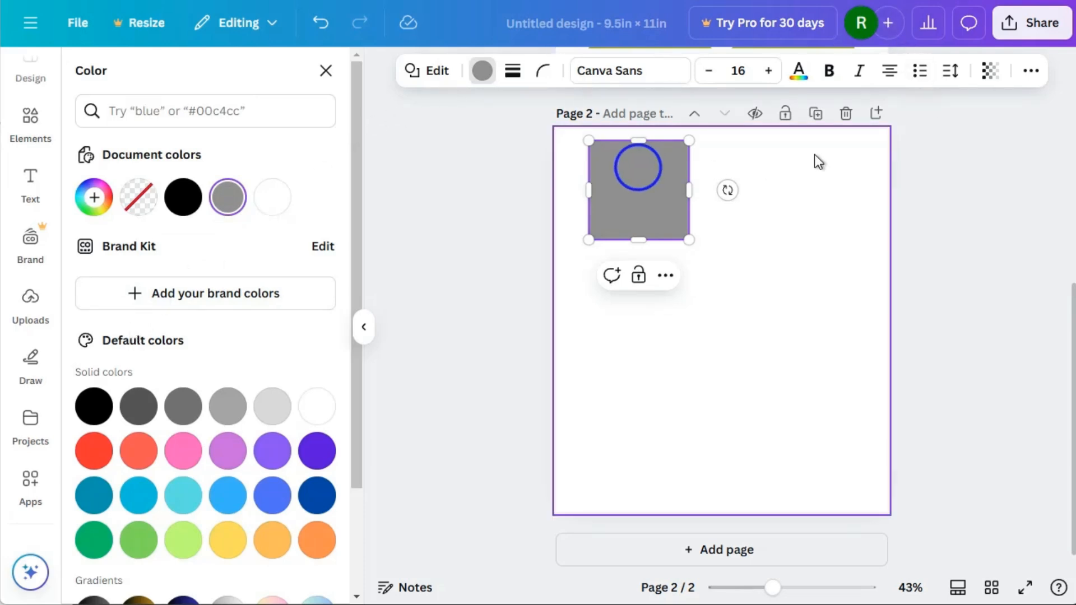
pyautogui.click(636, 199)
pyautogui.click(1025, 72)
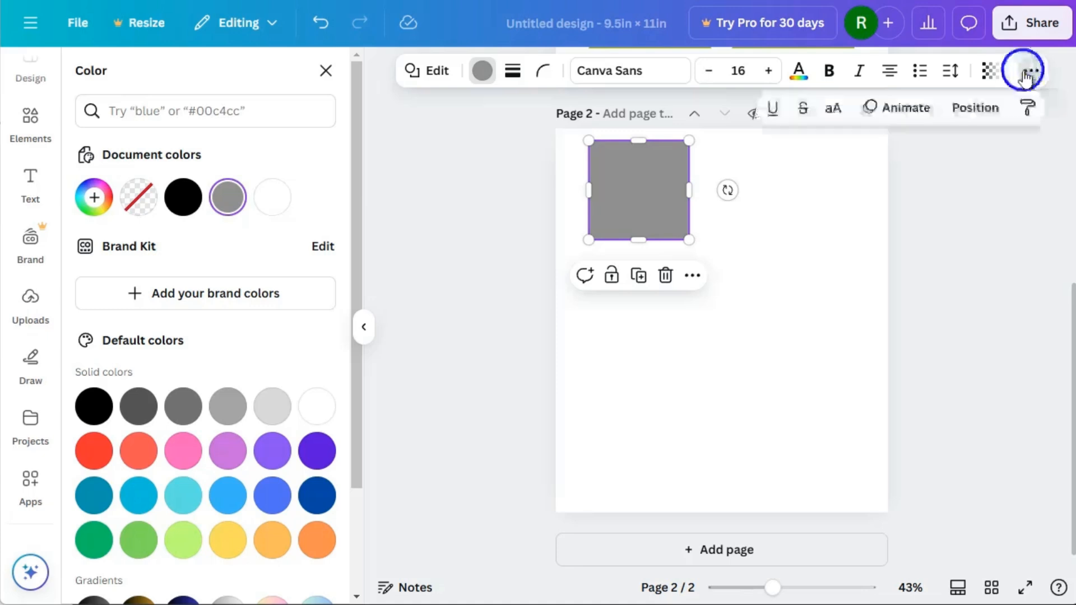
pyautogui.click(966, 107)
pyautogui.click(113, 463)
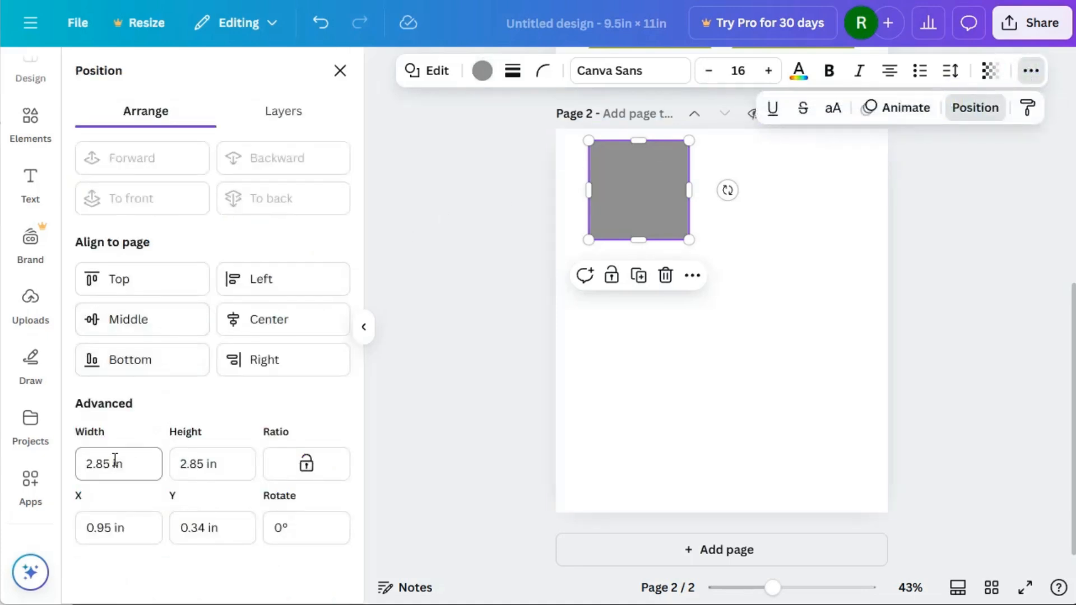
pyautogui.moveTo(113, 463); pyautogui.dragTo(61, 459)
pyautogui.write('3.5')
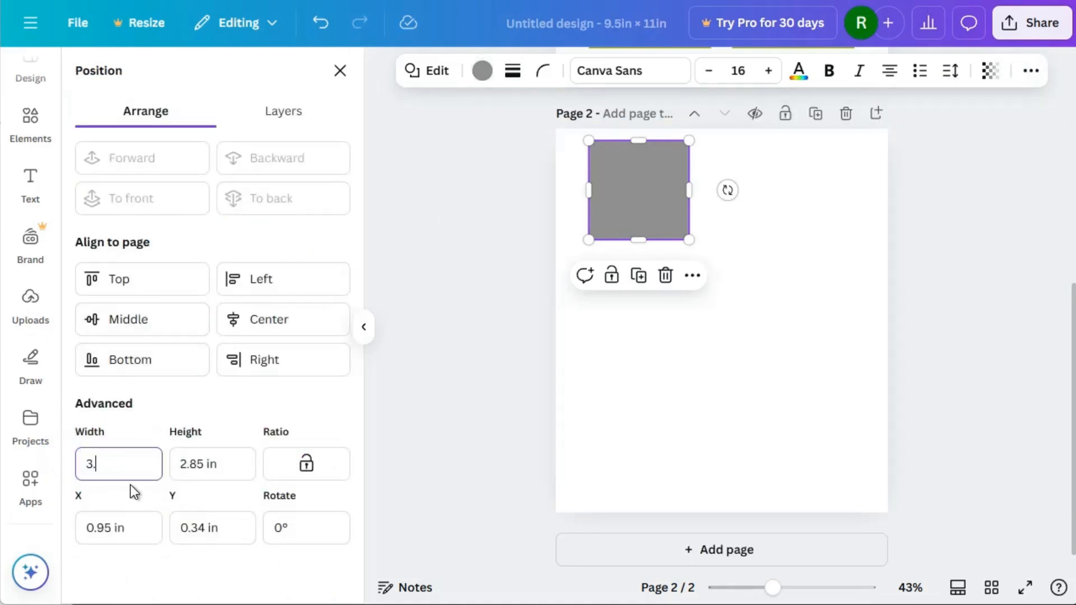
pyautogui.click(192, 463)
pyautogui.moveTo(192, 463); pyautogui.dragTo(170, 460)
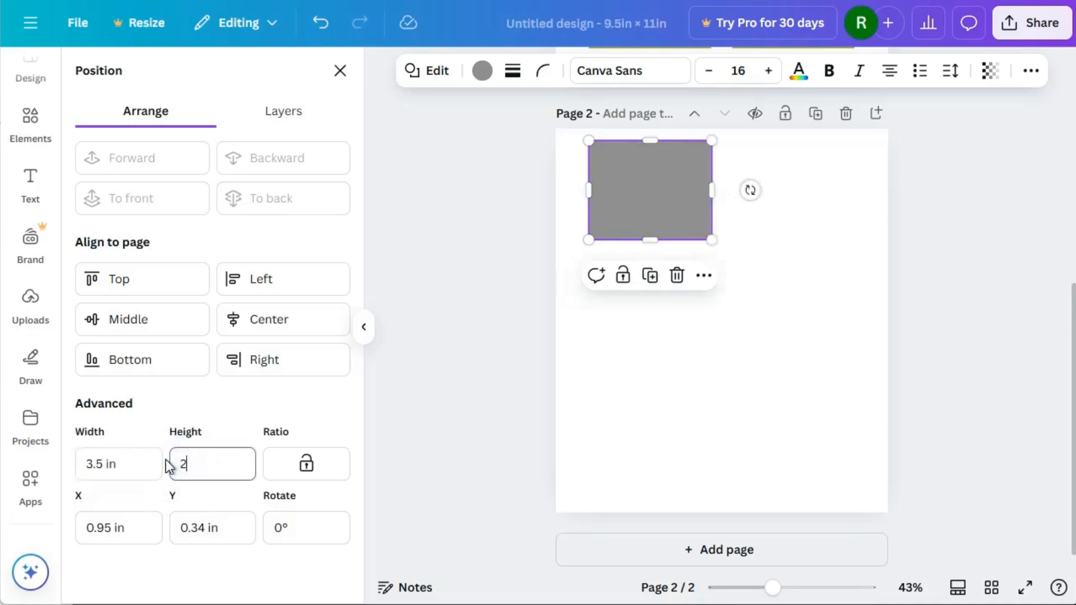
pyautogui.write('2.5')
pyautogui.press('Return')
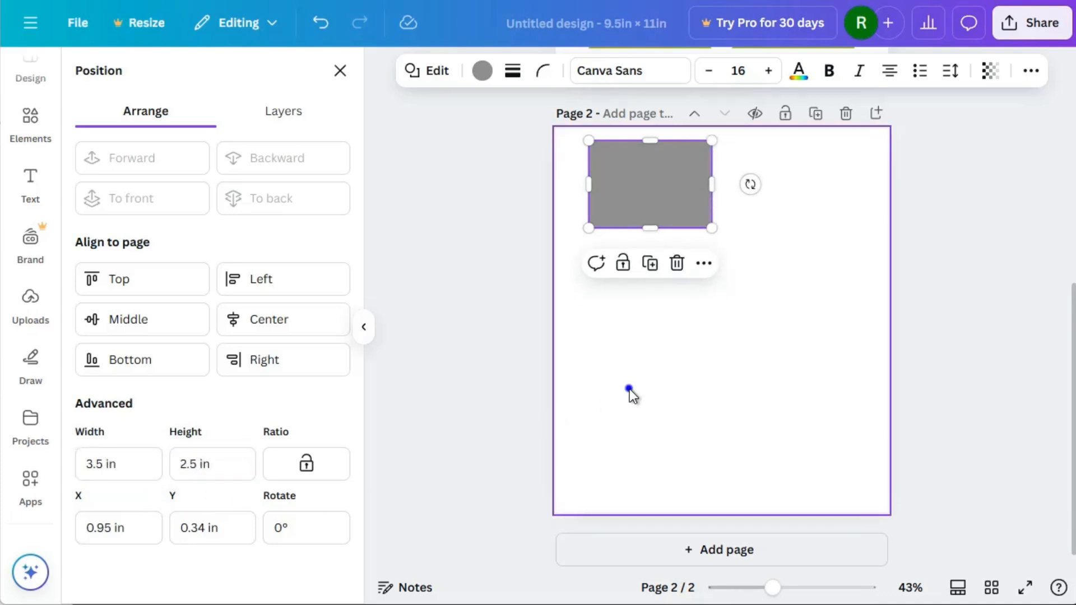
# - Fill the gray rectangle on page 2 with the default solid yellow
pyautogui.click(482, 73)
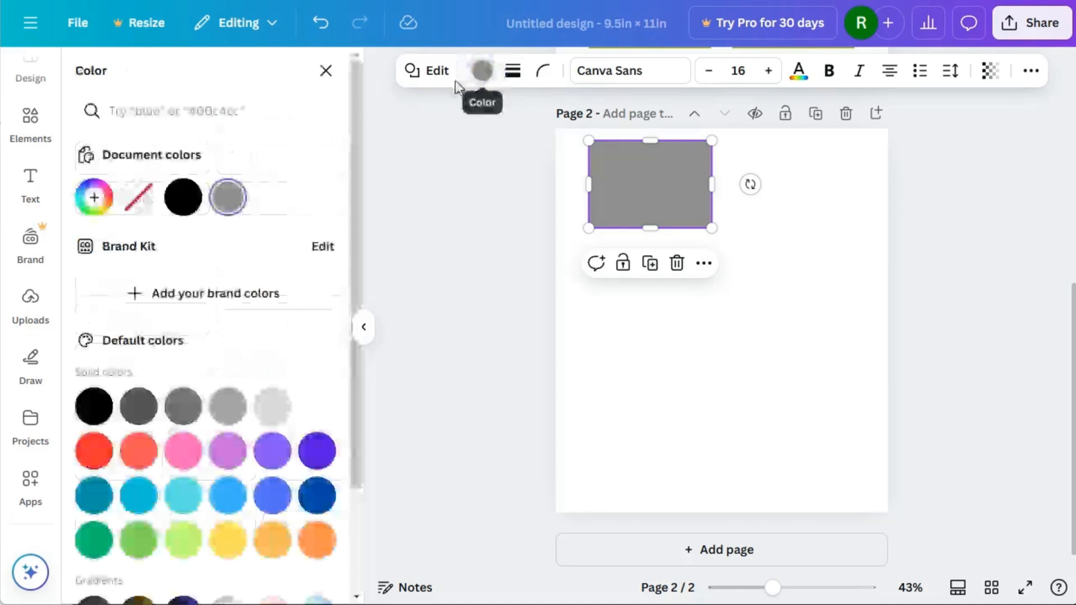
pyautogui.scroll(-2, 223, 494)
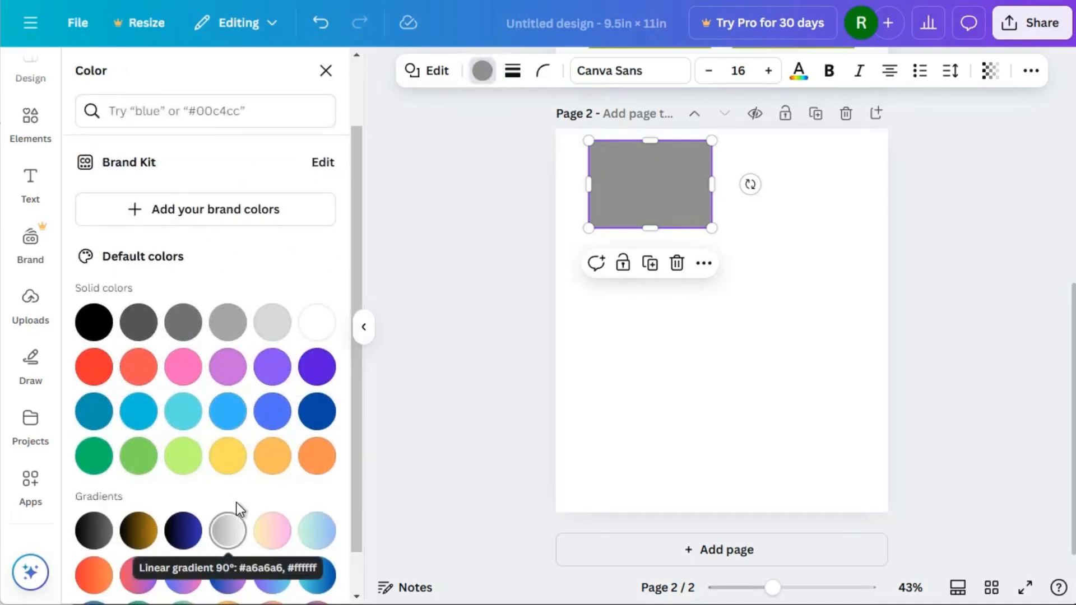
pyautogui.click(222, 458)
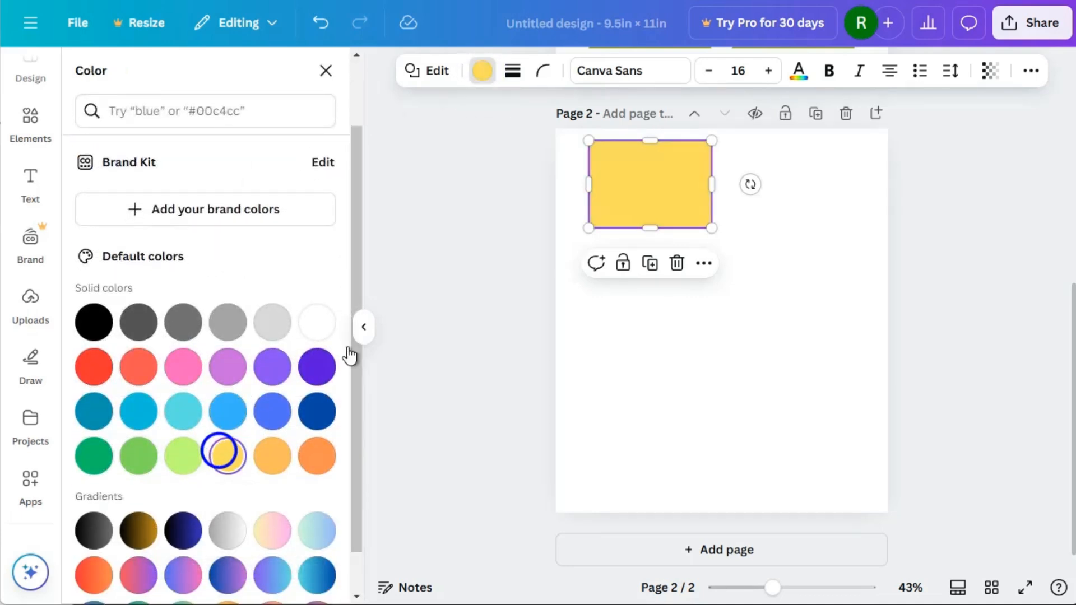
pyautogui.click(745, 281)
# - Copy the pink flower stem from page 5 of the vacation cards design onto page 2 and overlap it with the yellow rectangle's right edge
pyautogui.click(674, 180)
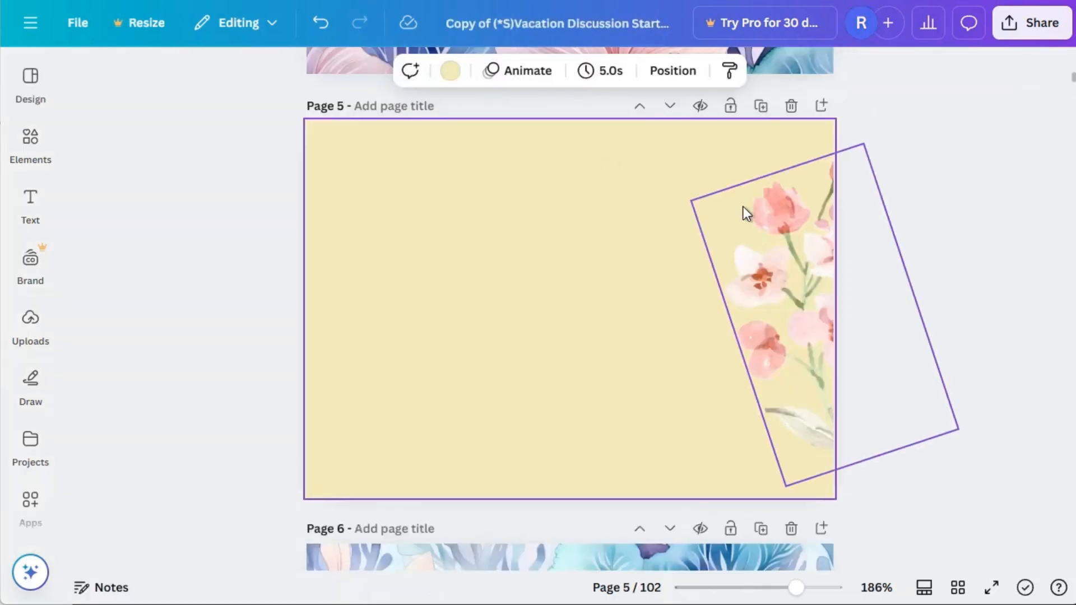
pyautogui.click(771, 230)
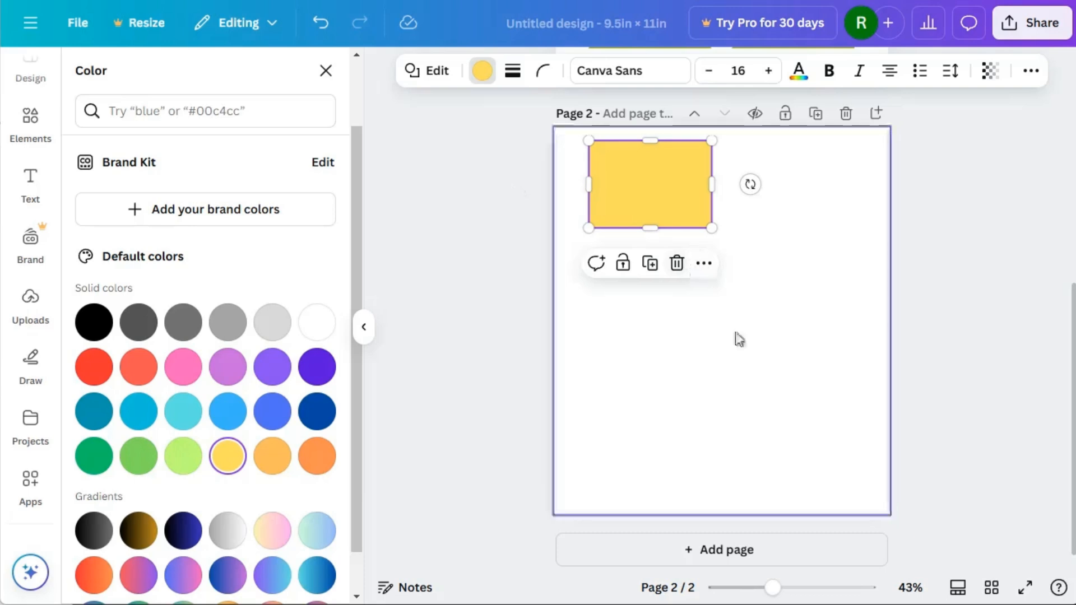
pyautogui.moveTo(776, 587); pyautogui.dragTo(798, 589)
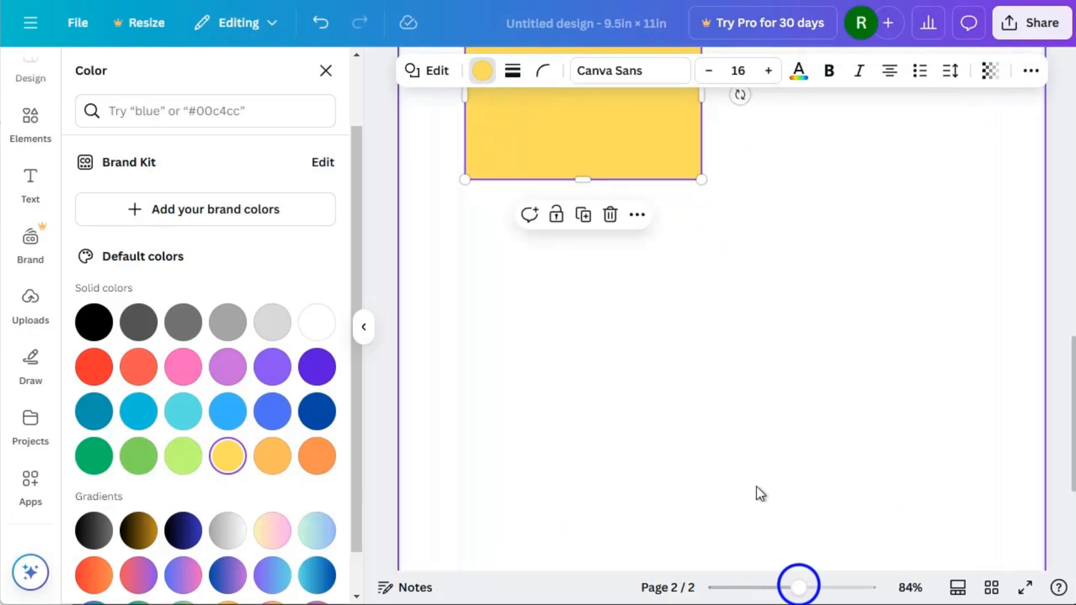
pyautogui.scroll(3, 751, 479)
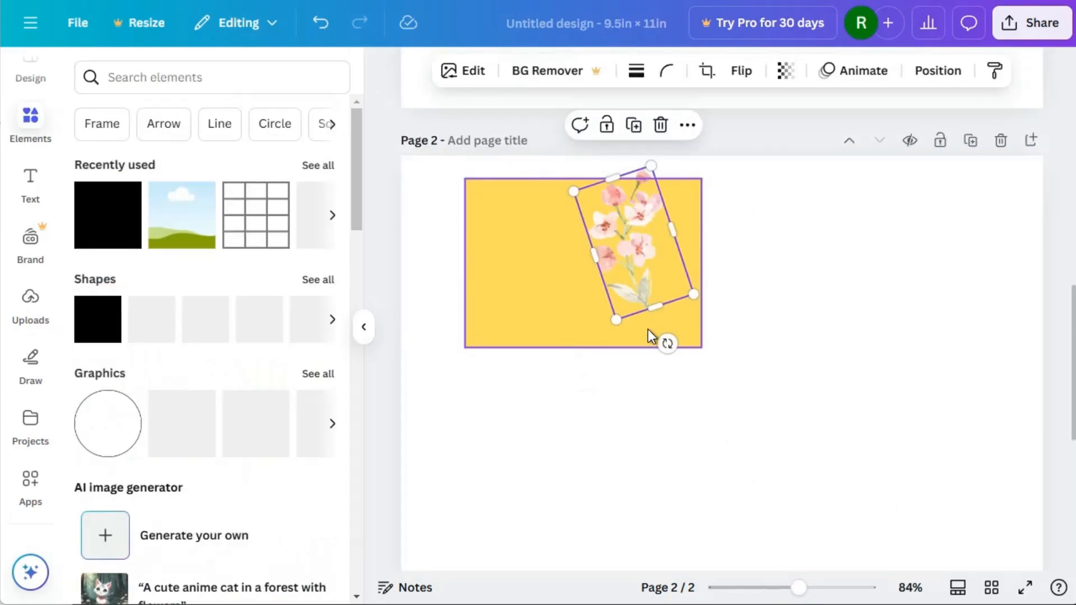
pyautogui.moveTo(608, 251); pyautogui.dragTo(684, 257)
pyautogui.click(747, 351)
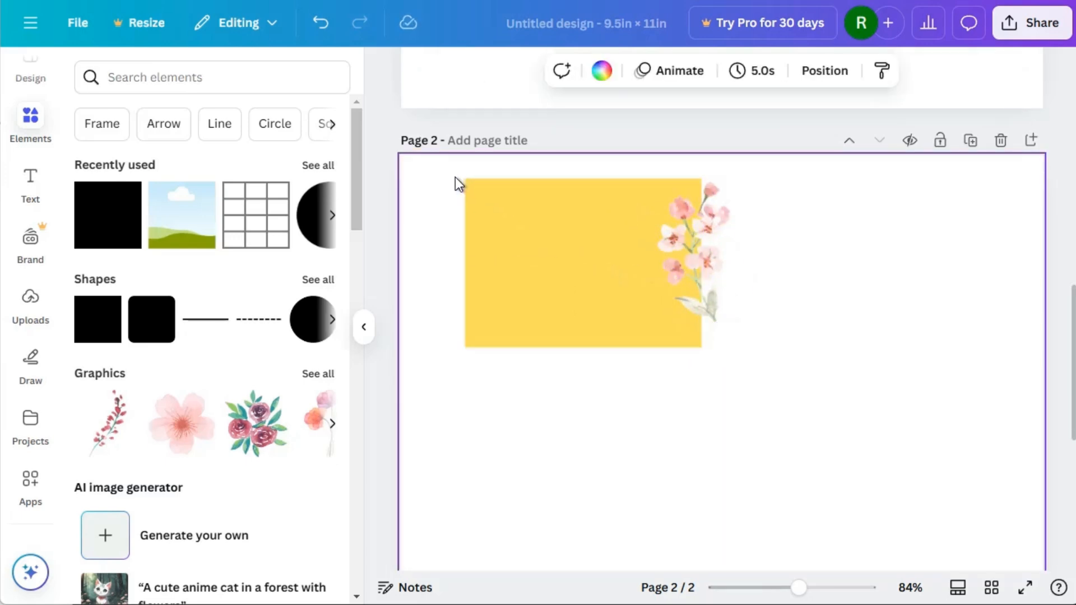
# - Duplicate the flower stem onto the yellow rectangle's left edge, flip it horizontally, and rotate it to mirror the right one
pyautogui.click(710, 250)
pyautogui.moveTo(709, 251); pyautogui.dragTo(492, 252)
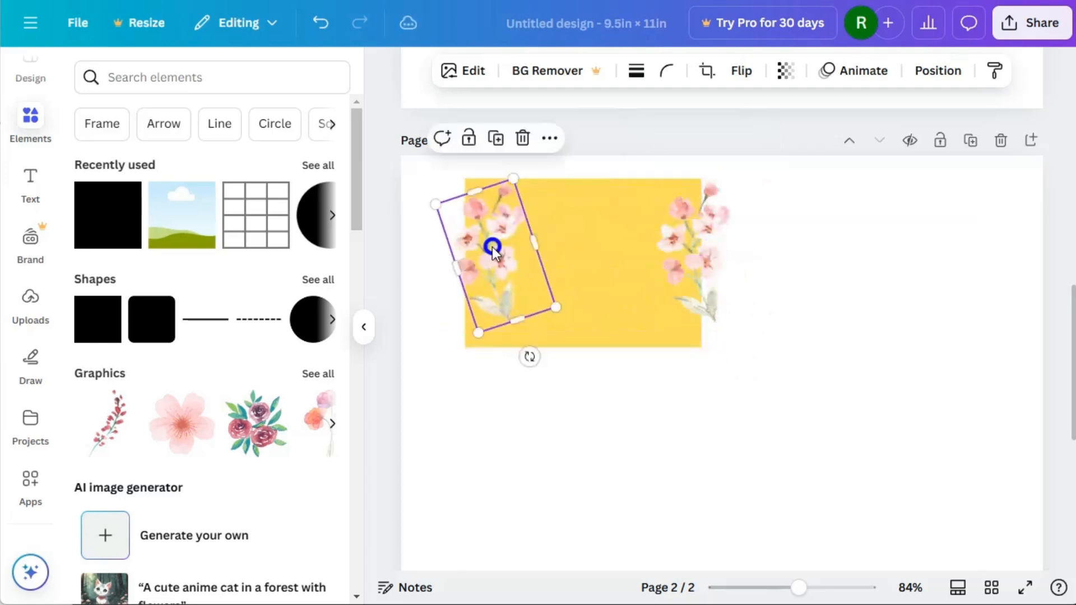
pyautogui.click(741, 71)
pyautogui.click(737, 119)
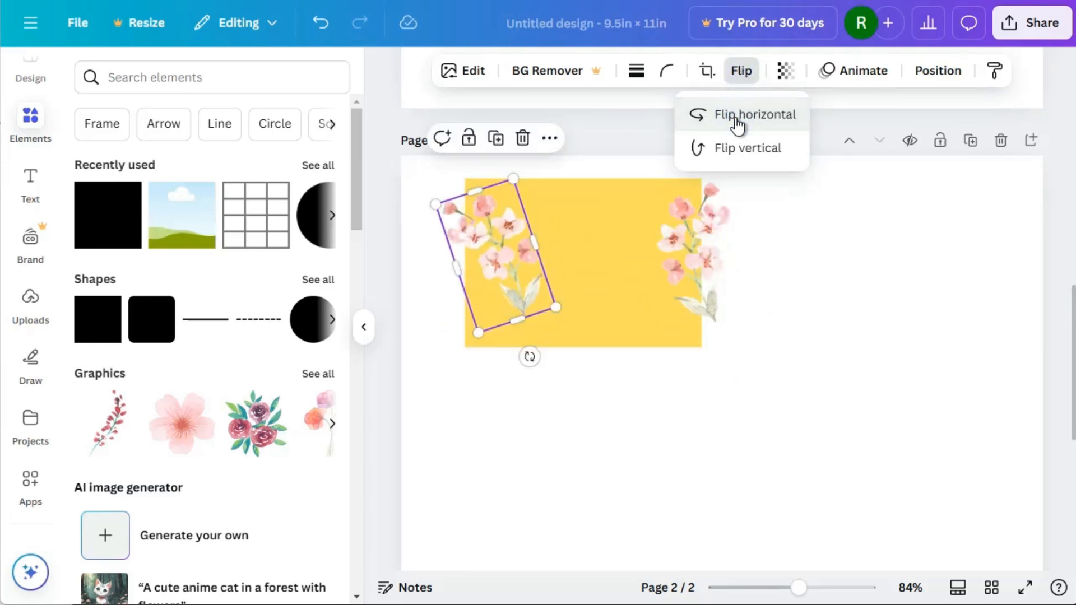
pyautogui.moveTo(530, 356); pyautogui.dragTo(452, 393)
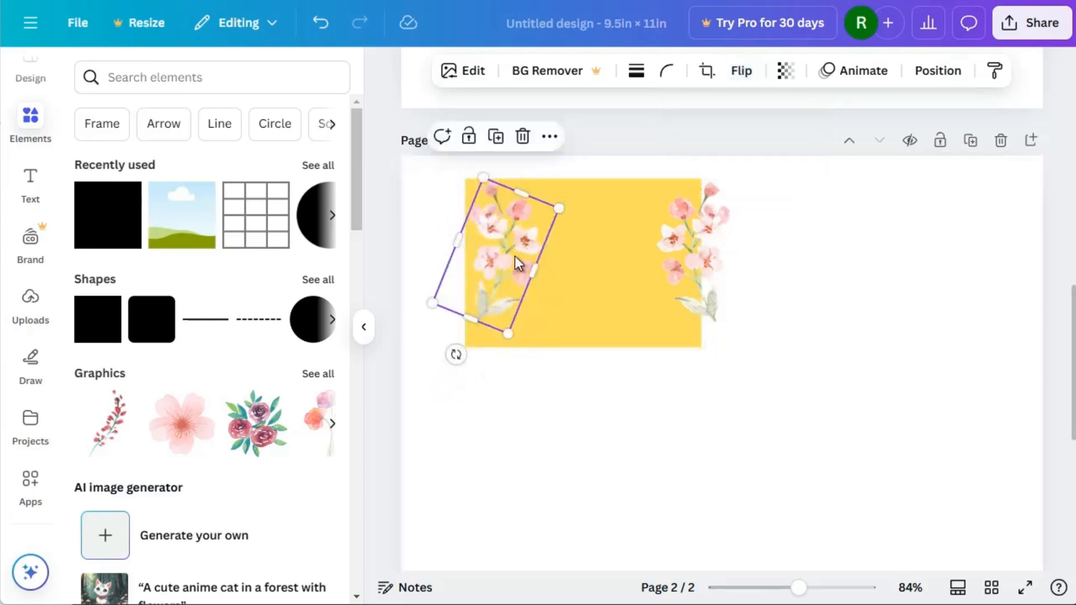
pyautogui.moveTo(514, 258); pyautogui.dragTo(493, 256)
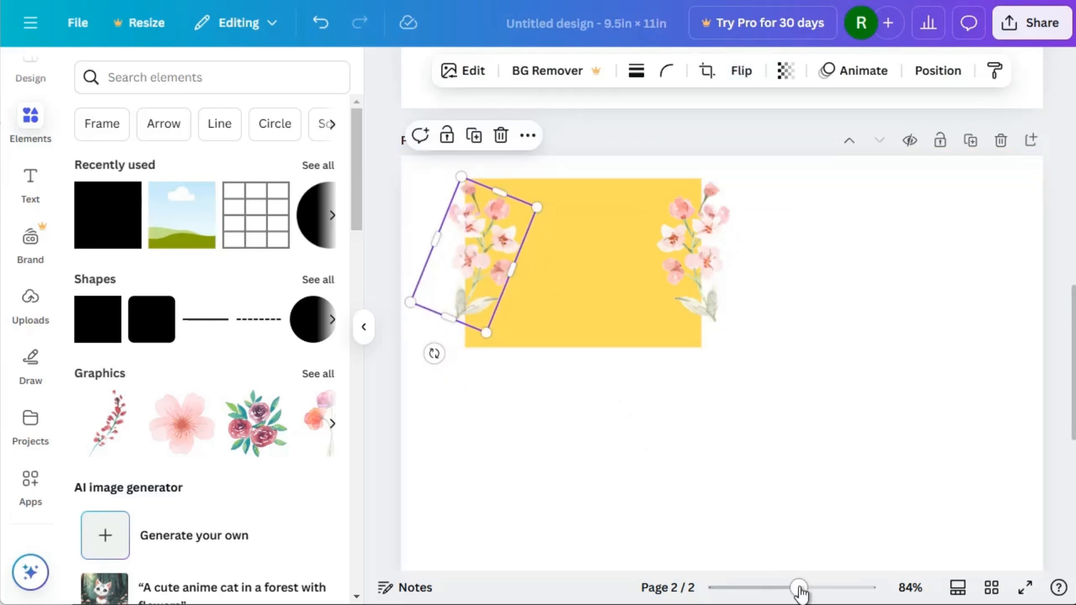
# - Duplicate the yellow rectangle with both flower stems twice, stacking the copies below it in a column of three
pyautogui.moveTo(799, 587); pyautogui.dragTo(785, 588)
pyautogui.click(805, 426)
pyautogui.moveTo(468, 216); pyautogui.dragTo(764, 318)
pyautogui.moveTo(646, 326); pyautogui.dragTo(641, 449)
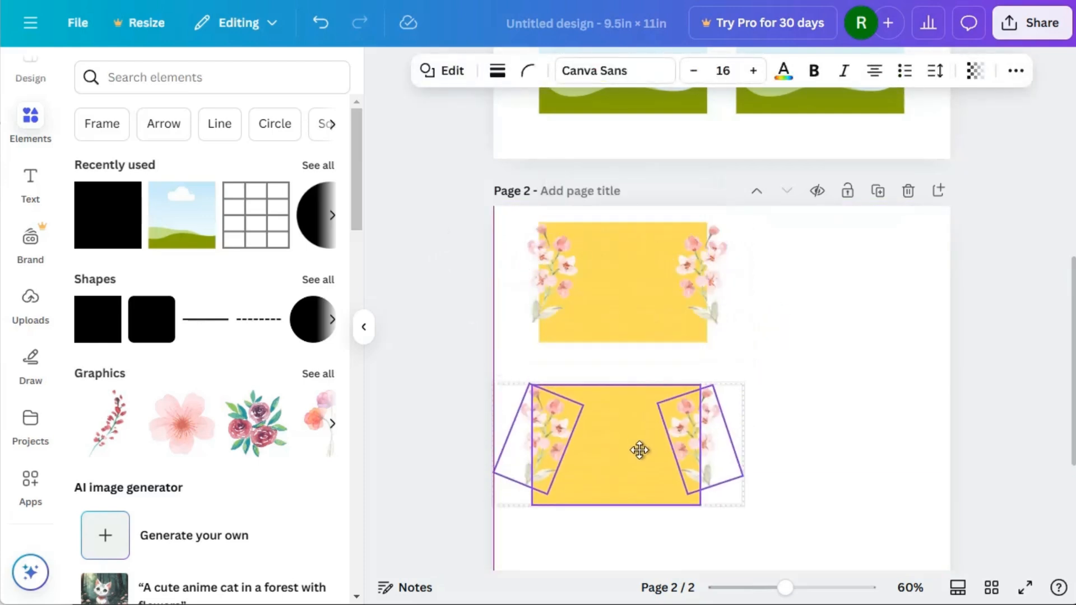
pyautogui.scroll(-3, 497, 295)
pyautogui.hotkey('ctrl', 'v')
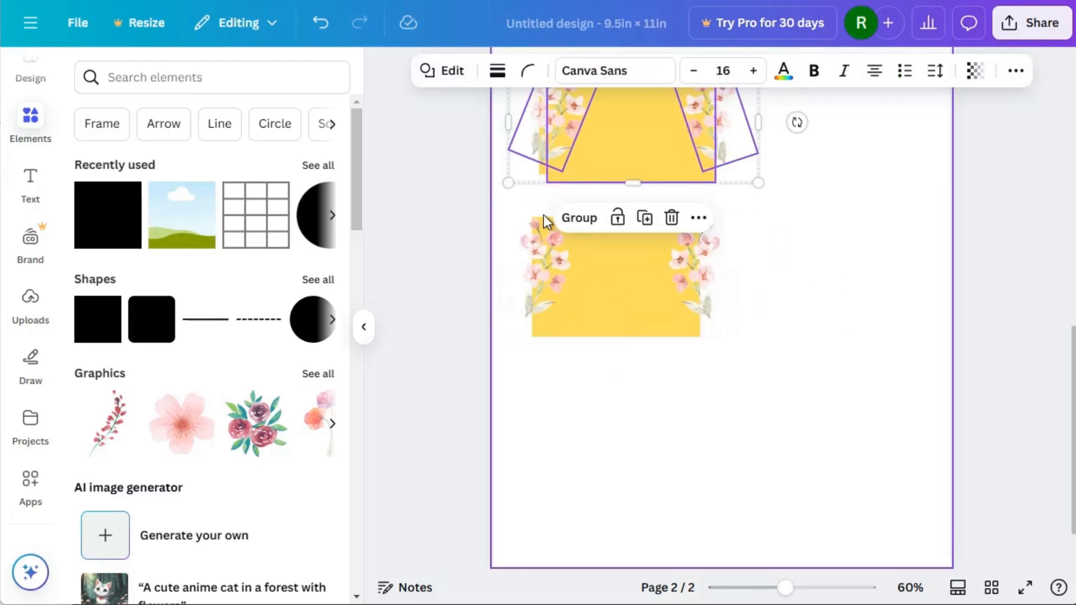
pyautogui.moveTo(623, 148); pyautogui.dragTo(602, 477)
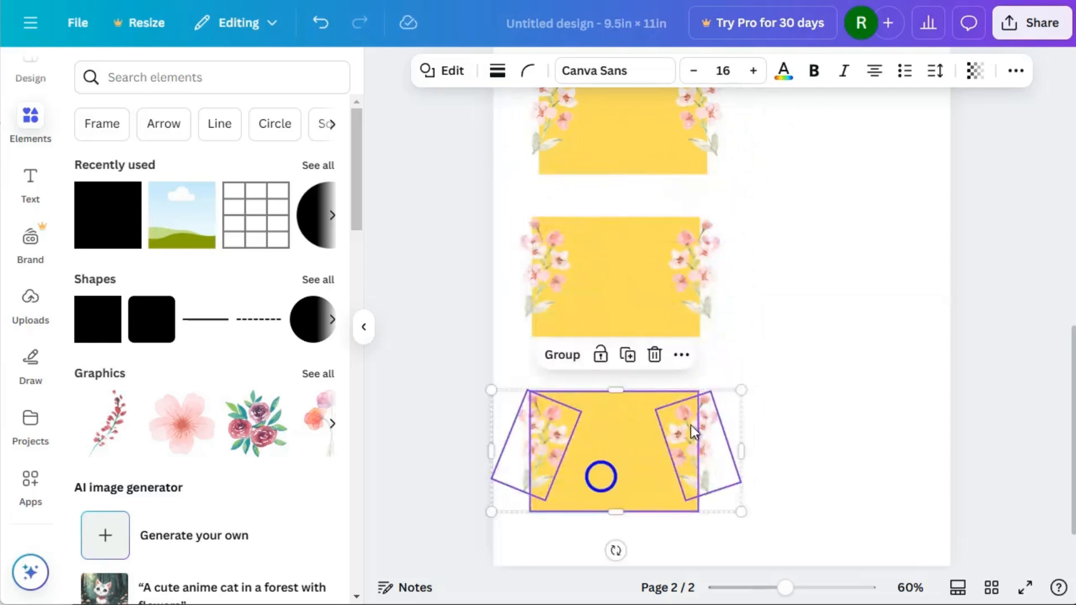
pyautogui.scroll(2, 777, 408)
pyautogui.moveTo(473, 188); pyautogui.dragTo(685, 520)
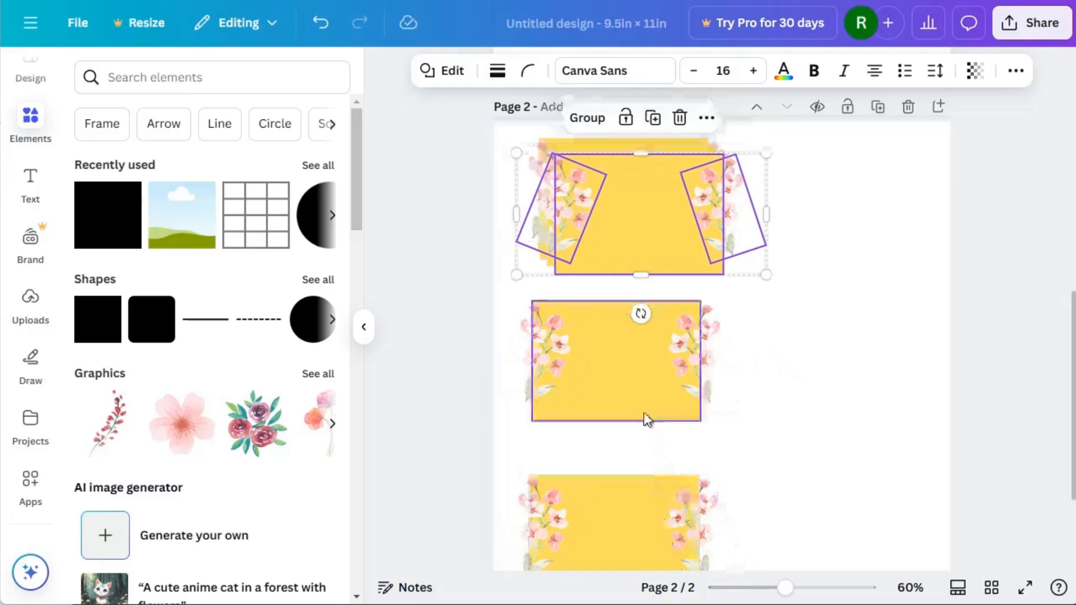
pyautogui.moveTo(630, 385); pyautogui.dragTo(786, 387)
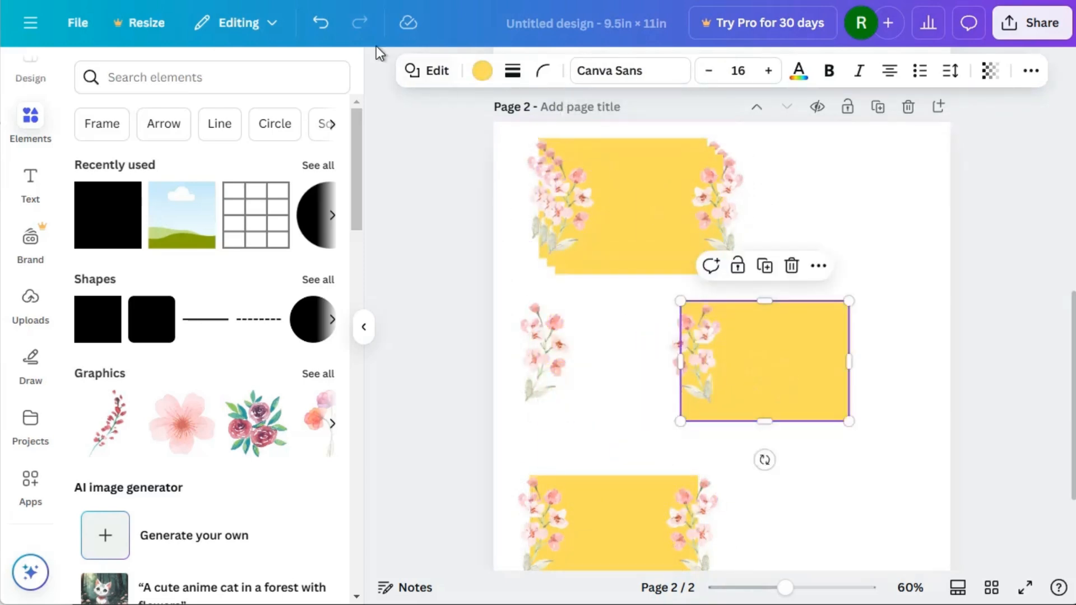
pyautogui.click(320, 23)
pyautogui.click(319, 22)
pyautogui.click(319, 22)
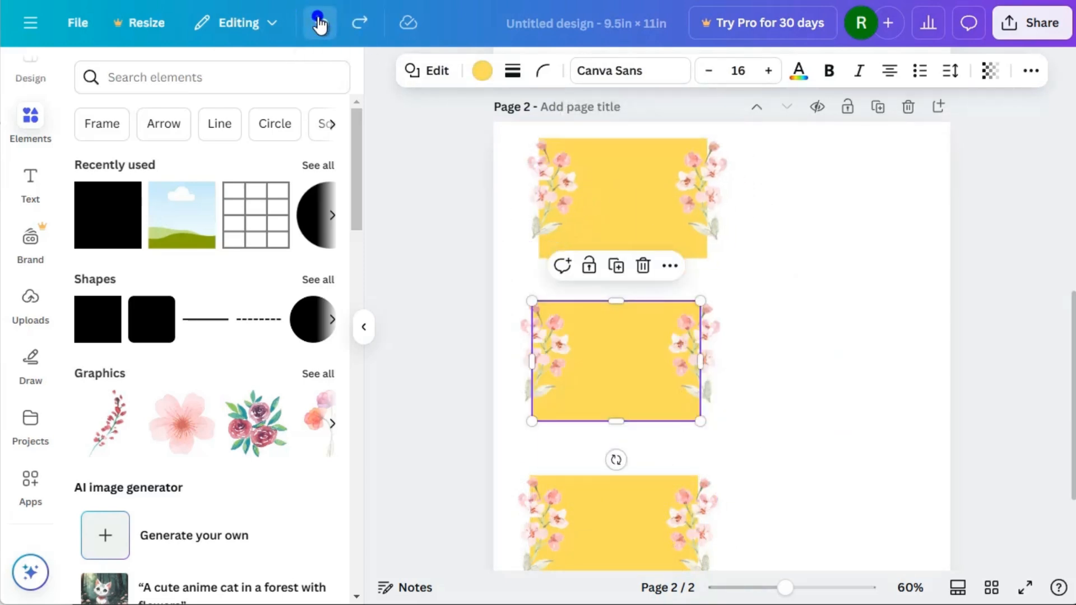
# - Duplicate the column of three flower-decorated yellow cards on page 2 and place the copy beside it as a second column
pyautogui.scroll(-3, 572, 259)
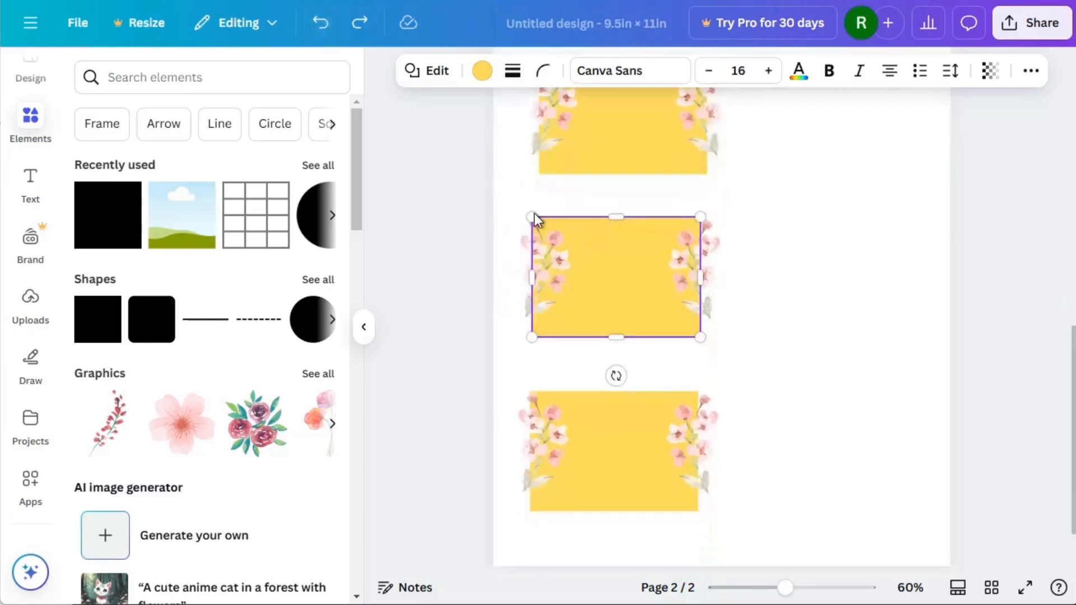
pyautogui.moveTo(472, 111); pyautogui.dragTo(722, 444)
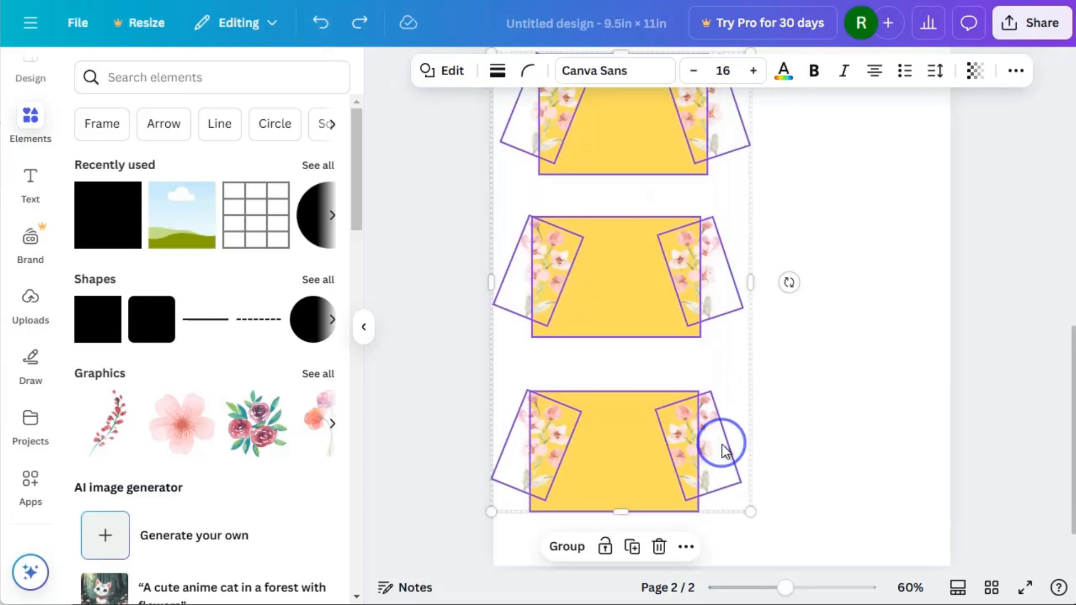
pyautogui.moveTo(658, 313); pyautogui.dragTo(856, 304)
pyautogui.click(1007, 397)
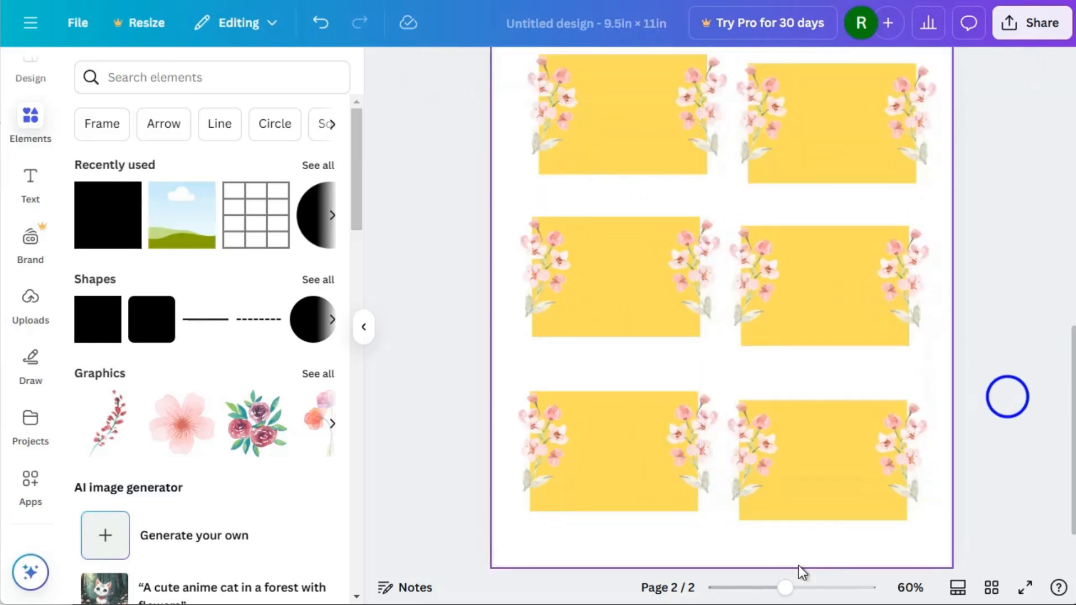
pyautogui.moveTo(787, 590); pyautogui.dragTo(773, 589)
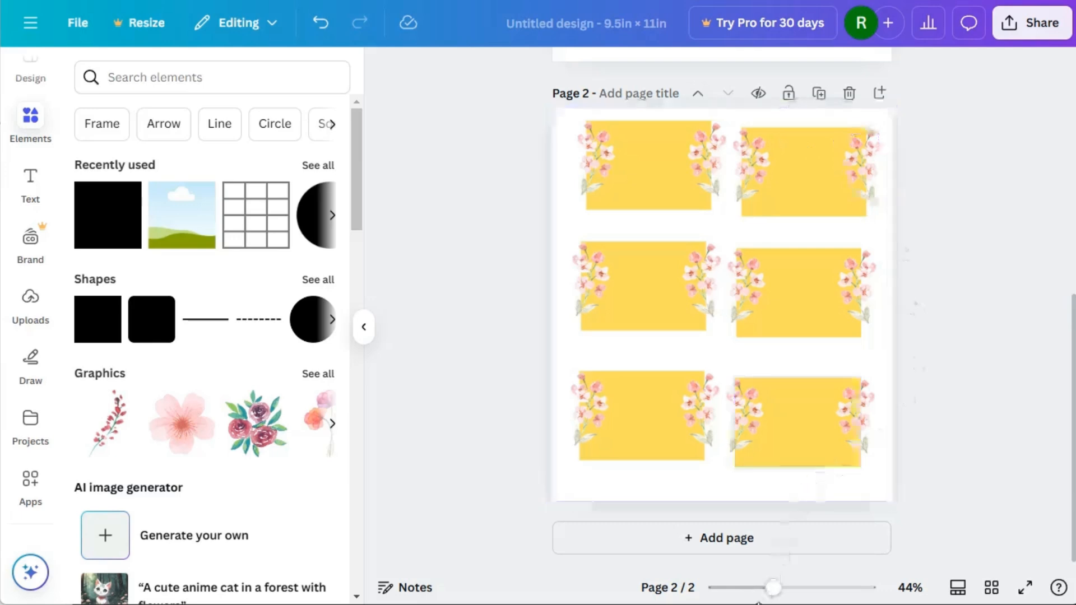
pyautogui.moveTo(774, 588); pyautogui.dragTo(786, 588)
# - Try rotating the left flower stem of the first column's middle card upright, tilting it back and nudging it over the card edge
pyautogui.click(511, 270)
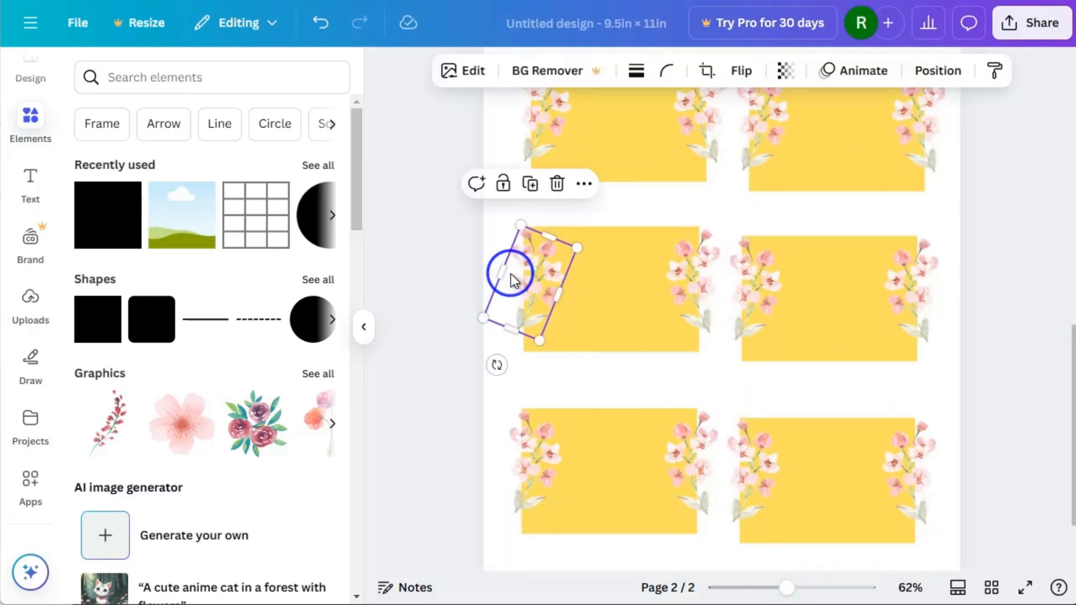
pyautogui.moveTo(497, 365); pyautogui.dragTo(522, 377)
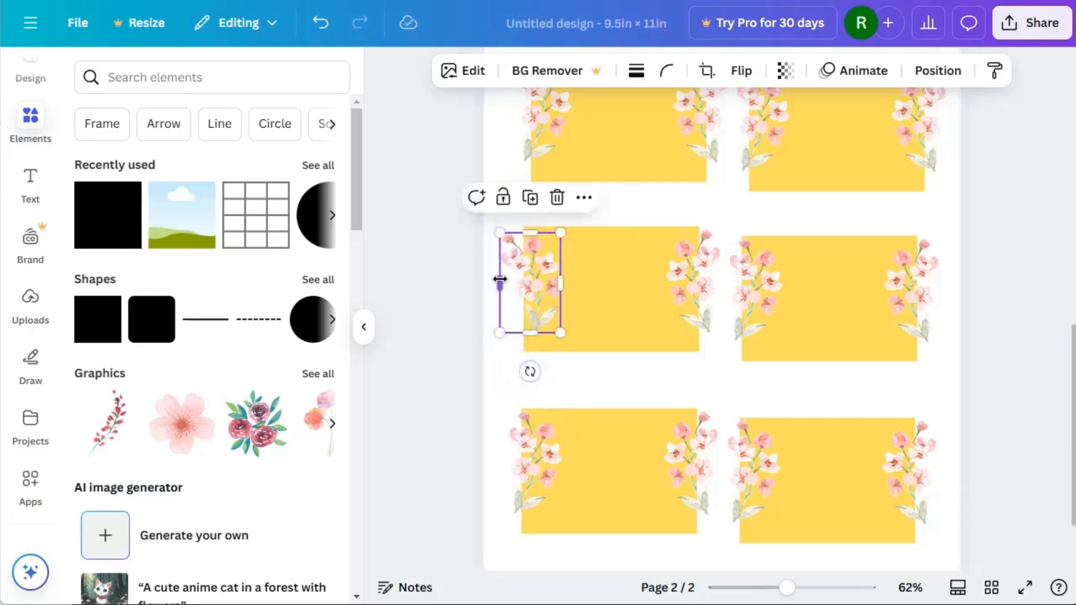
pyautogui.moveTo(500, 279)
pyautogui.mouseDown()
pyautogui.moveTo(521, 284)
pyautogui.moveTo(497, 282)
pyautogui.mouseUp()
pyautogui.moveTo(529, 371); pyautogui.dragTo(480, 385)
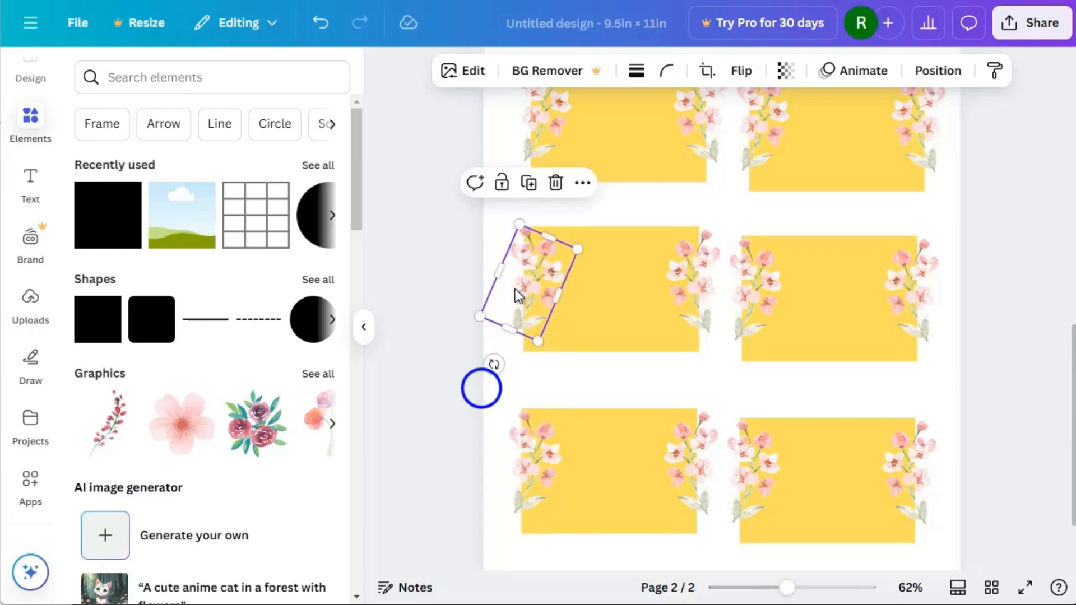
pyautogui.moveTo(522, 294); pyautogui.dragTo(519, 292)
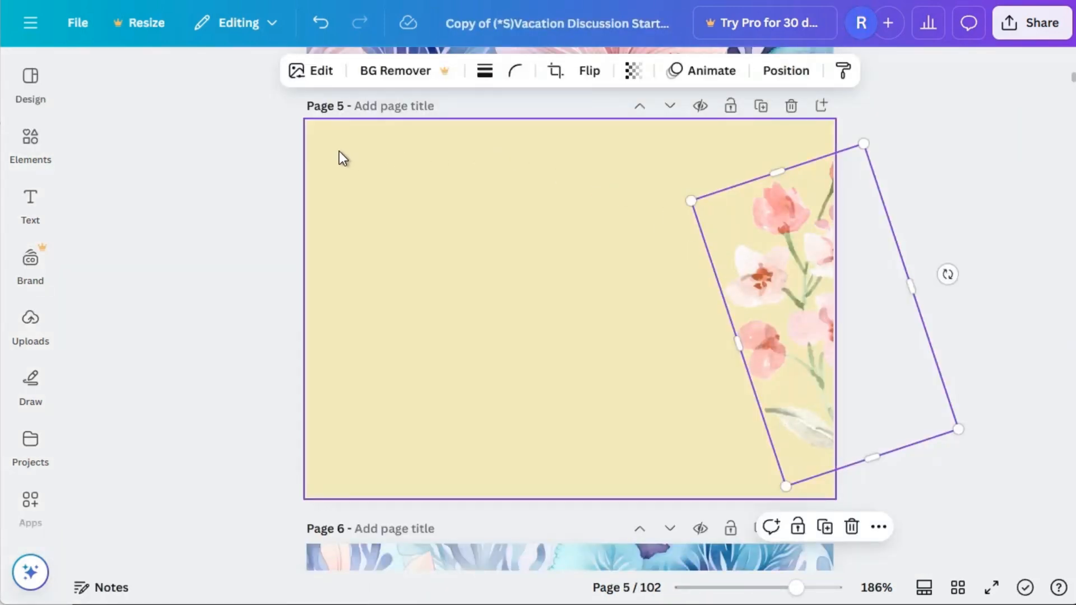
# - Check the vacation cards design's dimensions and open its sharing and download options
pyautogui.click(79, 24)
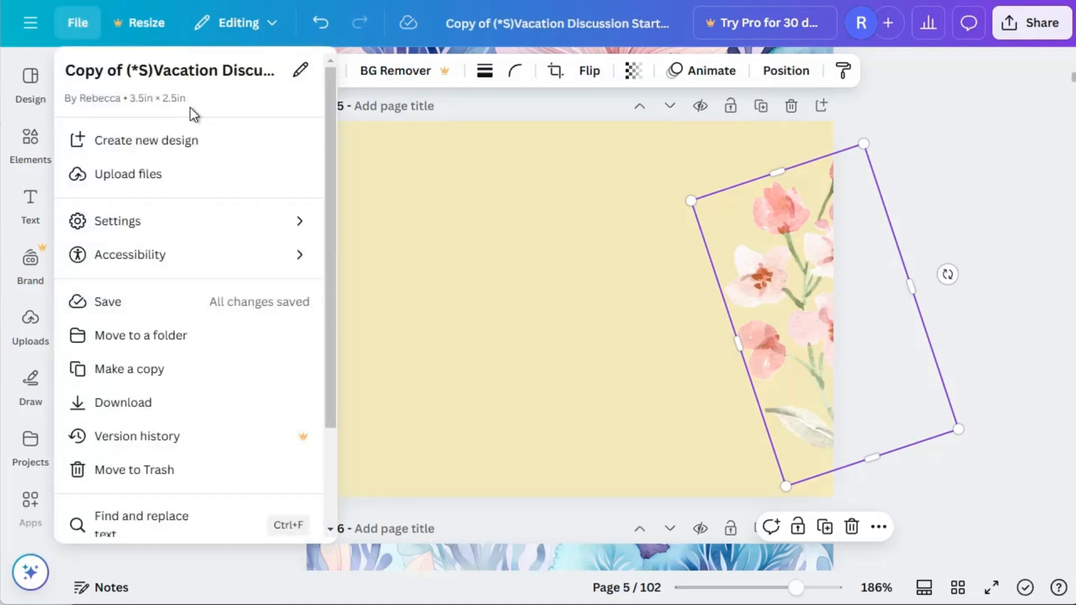
pyautogui.click(915, 144)
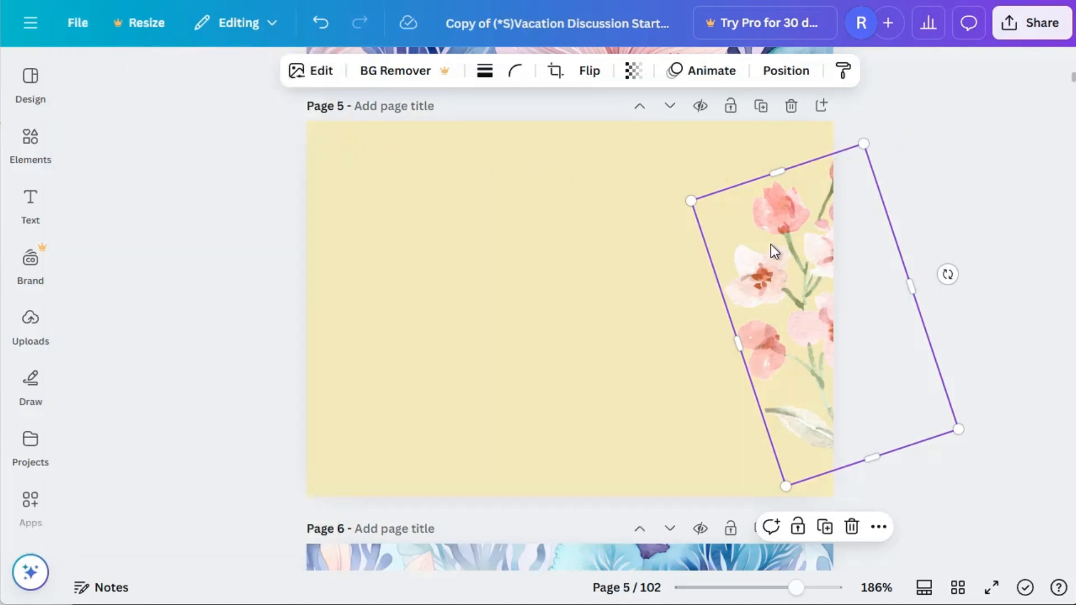
pyautogui.click(1009, 24)
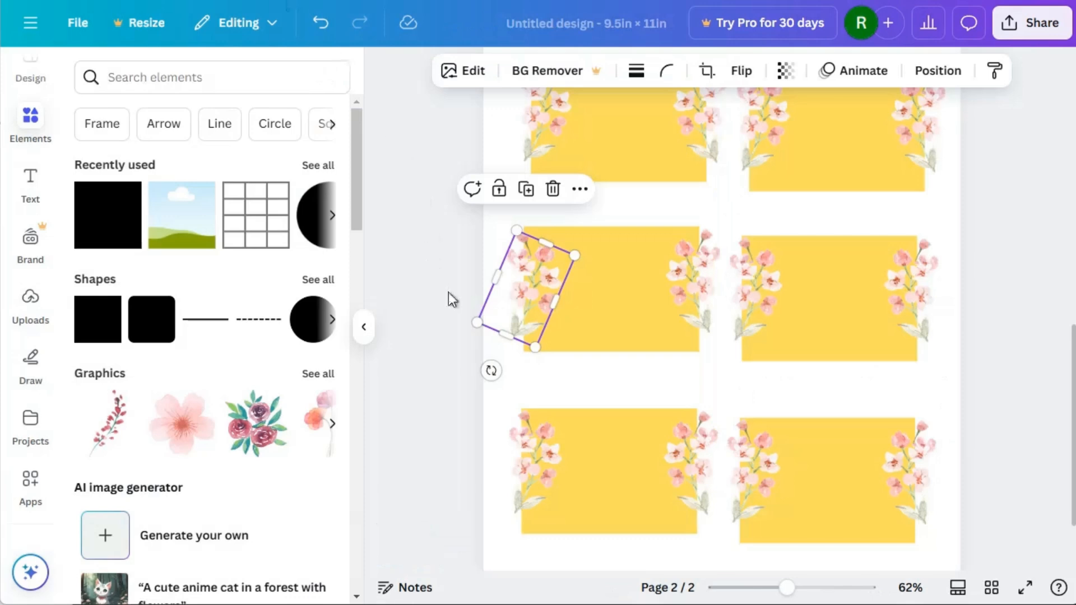
# - Show the uploaded images alongside the page 1 frames and view the vacation cards design as a page grid
pyautogui.scroll(10, 452, 299)
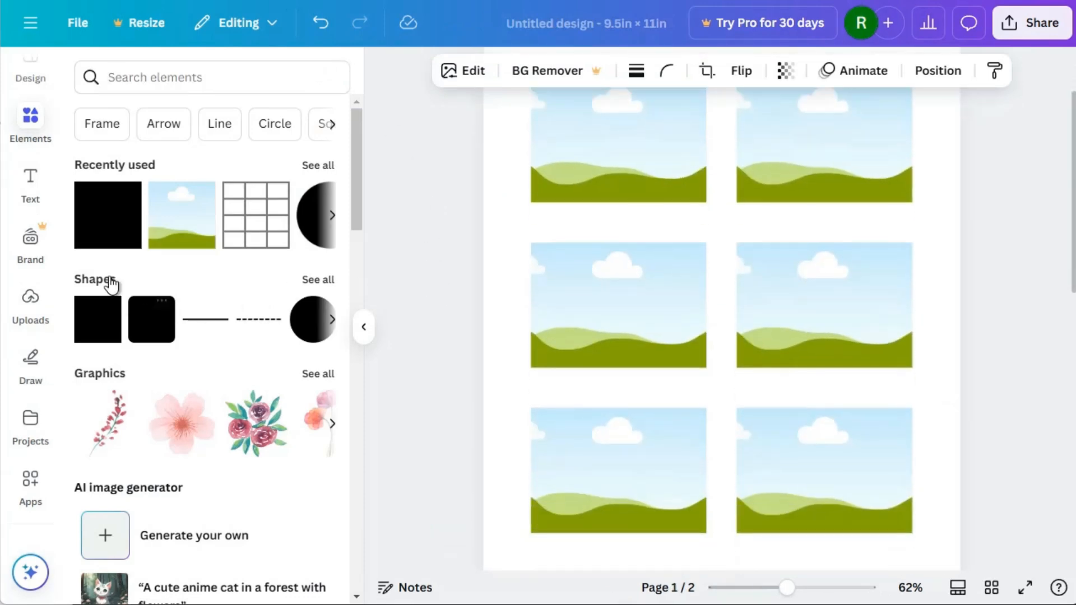
pyautogui.click(29, 314)
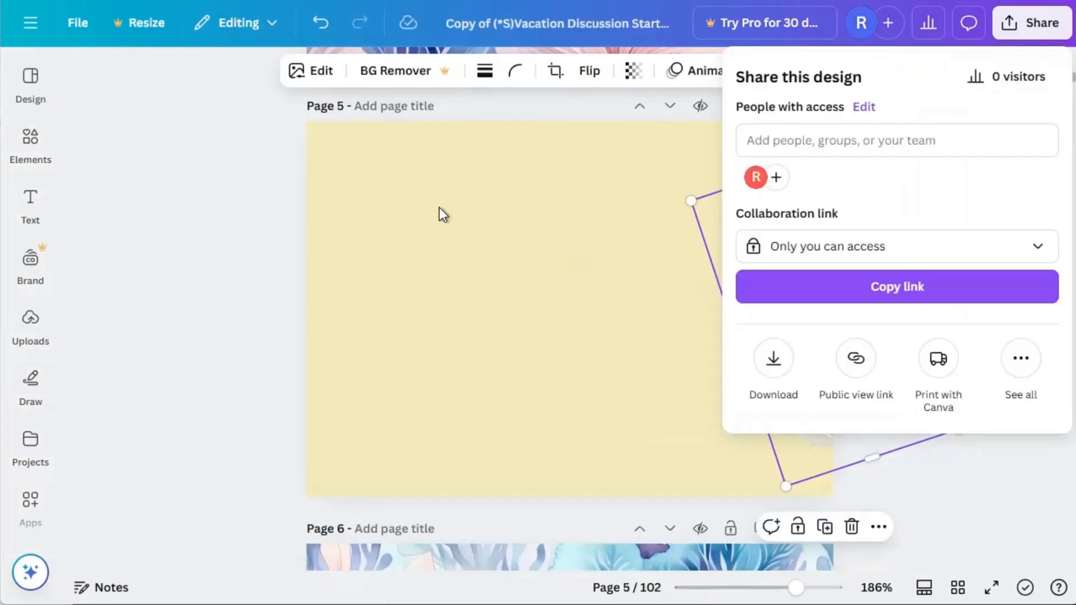
pyautogui.click(957, 590)
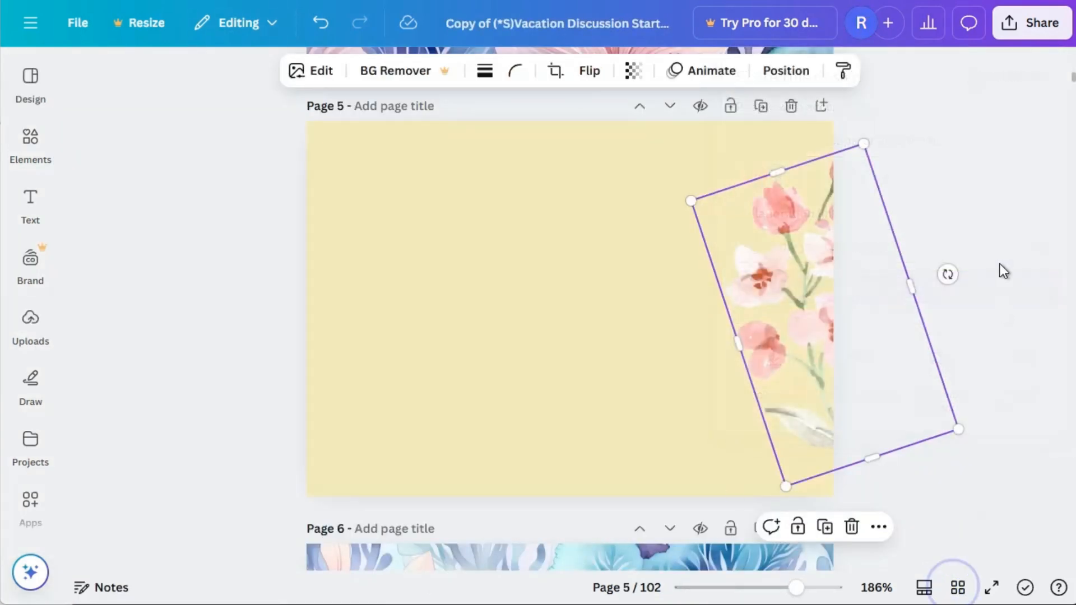
pyautogui.click(958, 588)
pyautogui.scroll(-2, 634, 380)
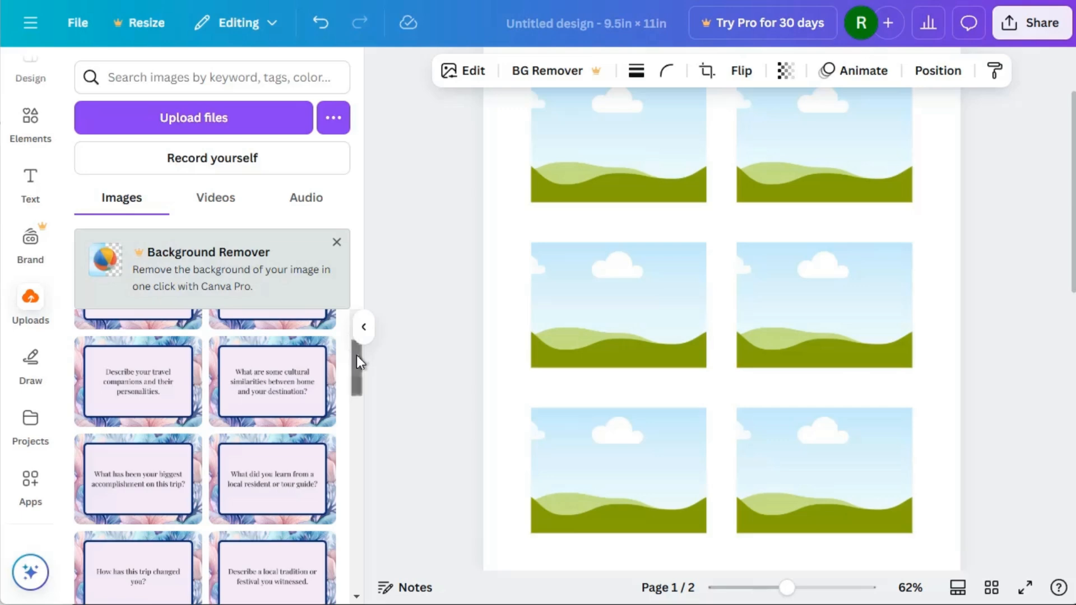
# - Fill the two top frames on page 1 with the uploaded "Have you made any new friends" and "What did you pack for this trip" cards
pyautogui.moveTo(356, 355); pyautogui.dragTo(355, 350)
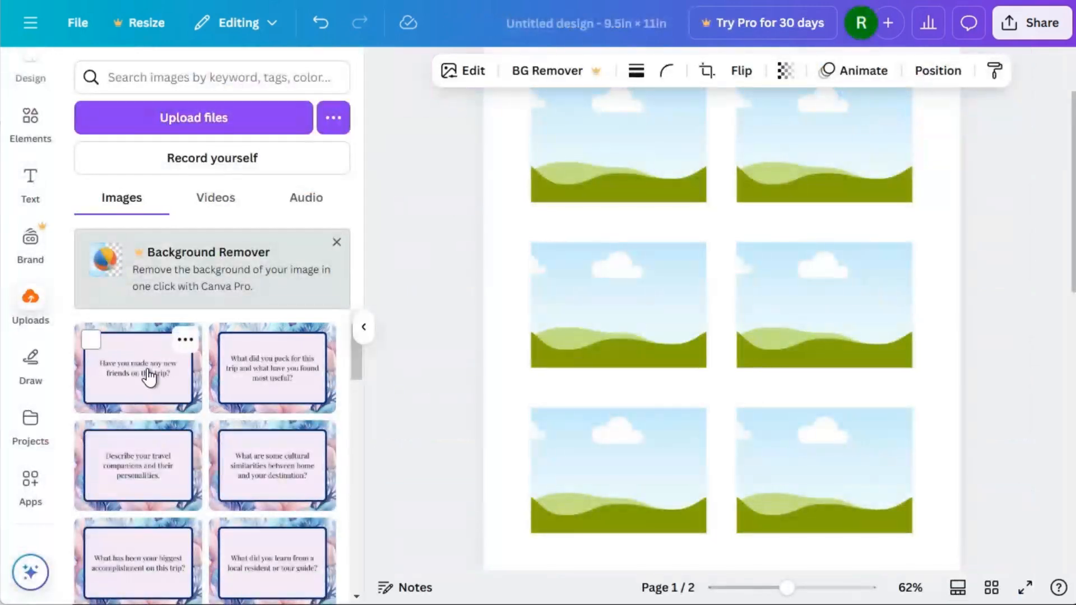
pyautogui.scroll(3, 549, 312)
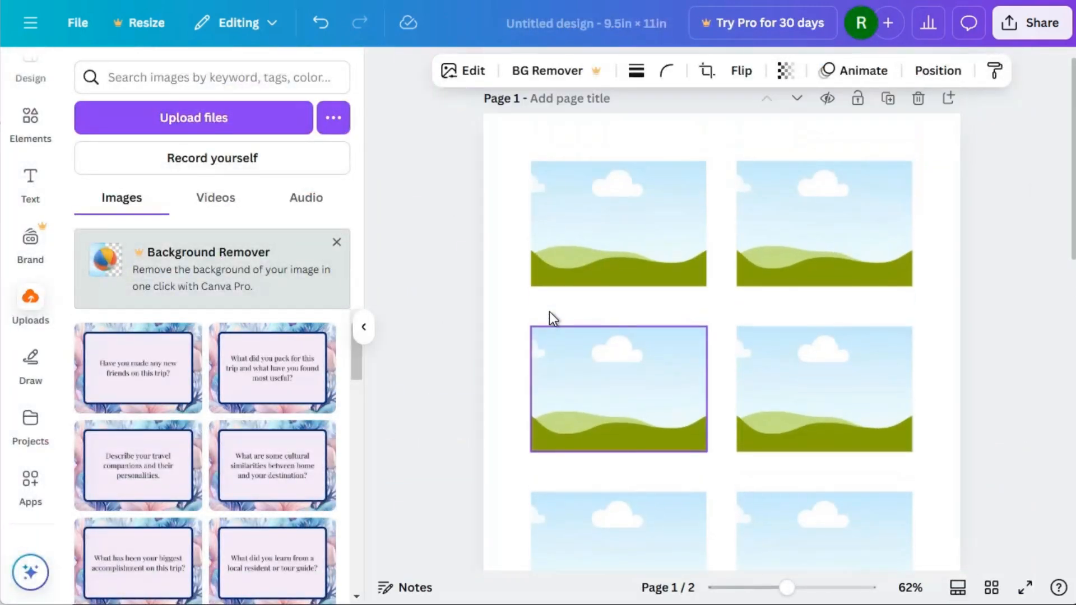
pyautogui.click(123, 387)
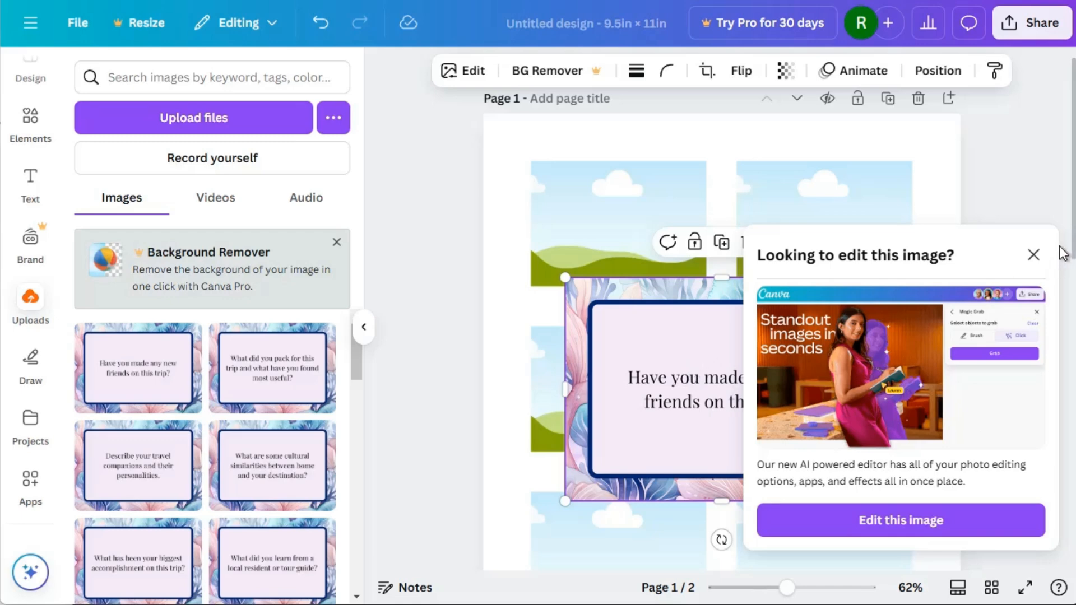
pyautogui.click(1035, 256)
pyautogui.moveTo(758, 348); pyautogui.dragTo(622, 227)
pyautogui.click(302, 364)
pyautogui.moveTo(742, 288); pyautogui.dragTo(819, 231)
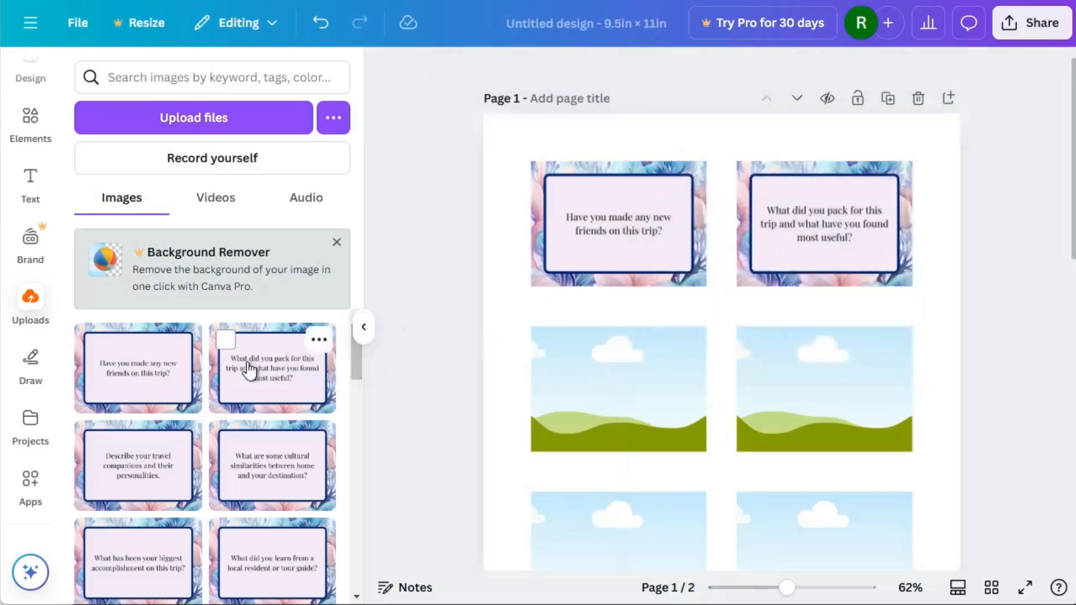
# - Delete the upper four yellow cards on page 2 and place the uploaded "Have you made any new friends on this trip?" card there
pyautogui.scroll(-10, 413, 405)
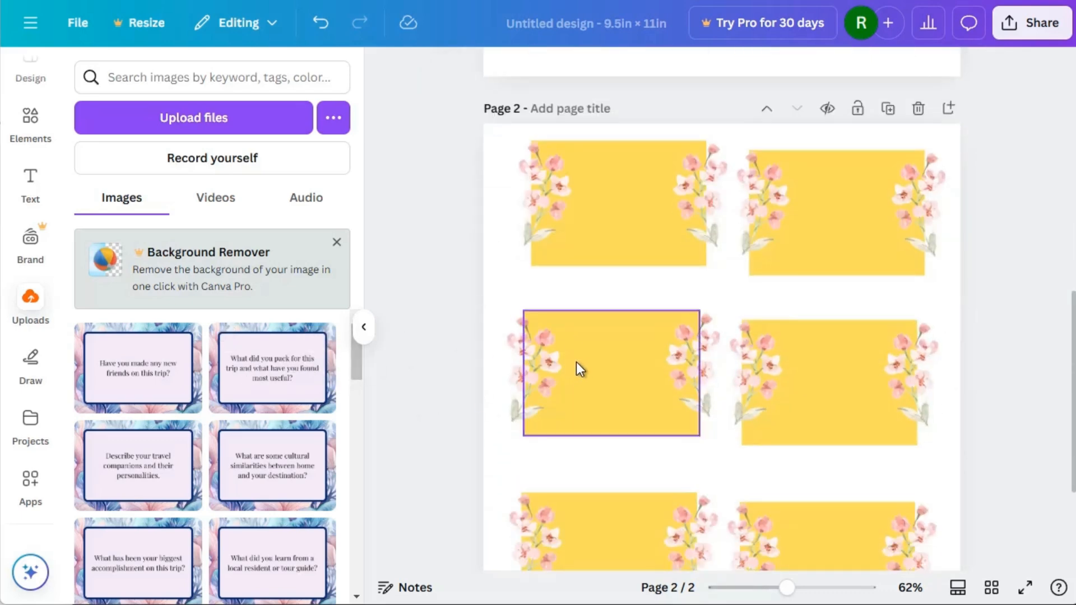
pyautogui.moveTo(450, 208); pyautogui.dragTo(846, 423)
pyautogui.press('Delete')
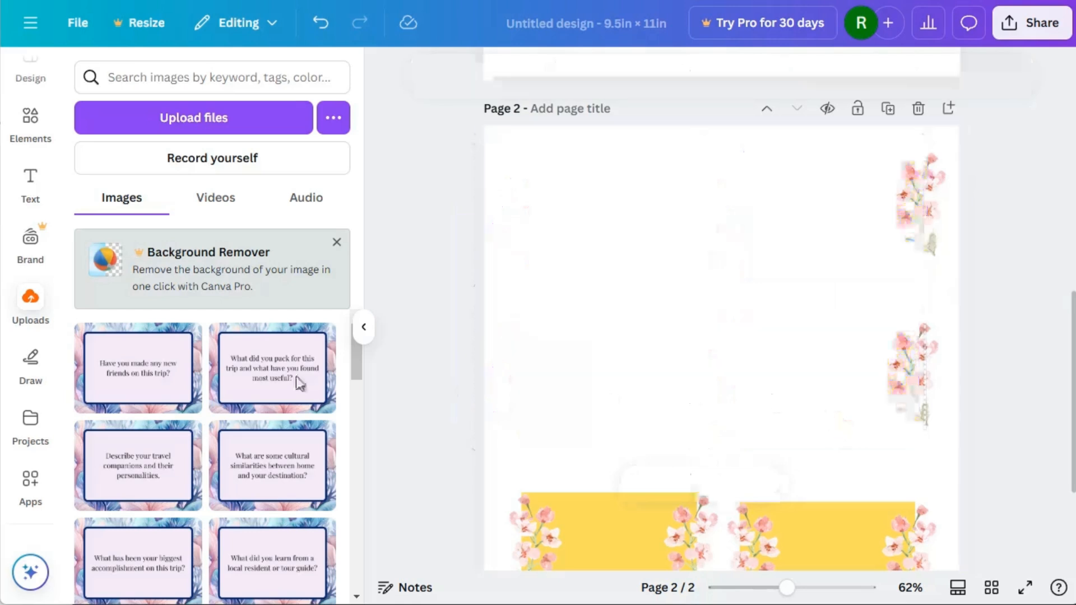
pyautogui.click(144, 385)
pyautogui.moveTo(689, 363); pyautogui.dragTo(637, 210)
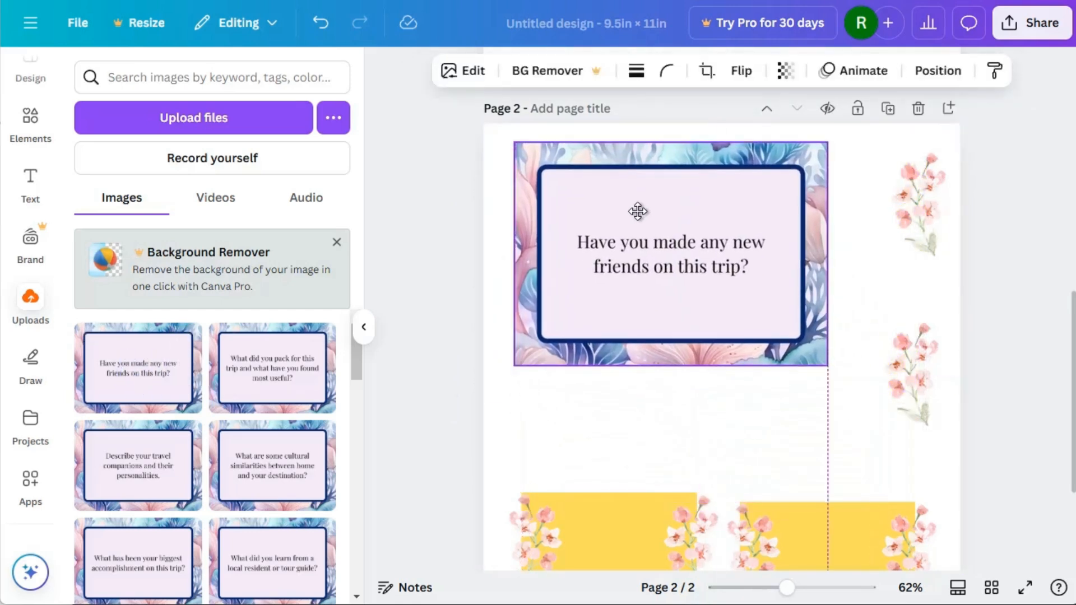
# - Try resizing the placed card image on page 2 to 3.5 in wide and 2.5 in high with its ratio unlocked
pyautogui.click(936, 70)
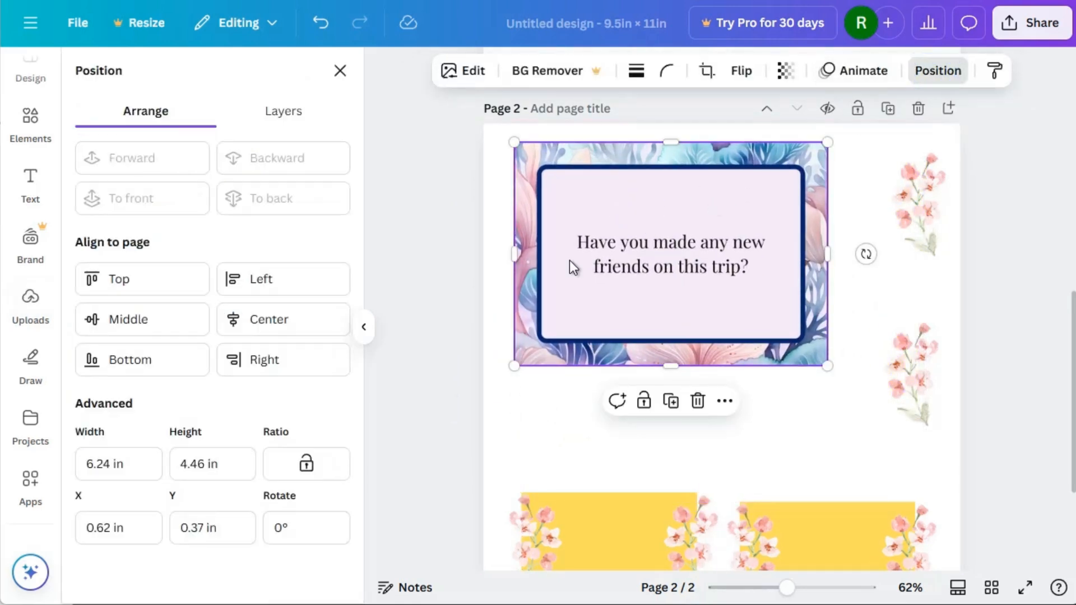
pyautogui.click(110, 461)
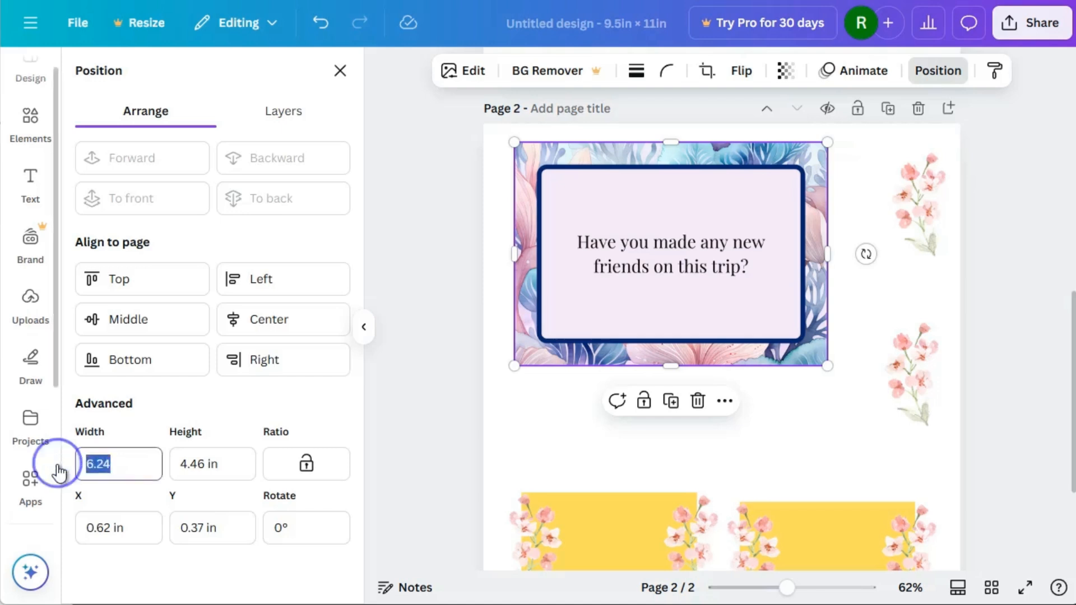
pyautogui.write('3.5')
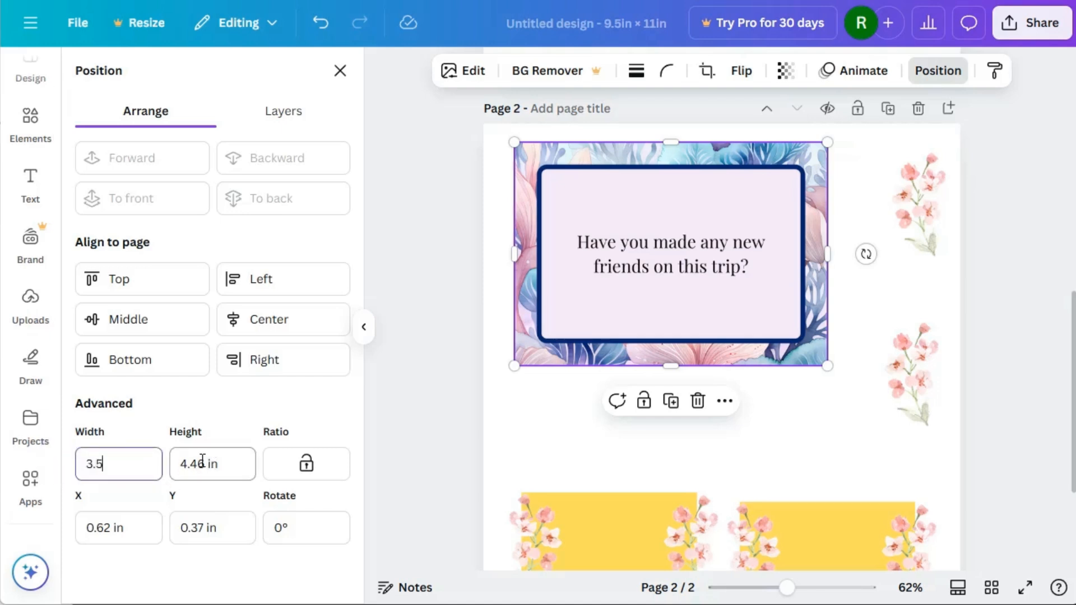
pyautogui.click(203, 461)
pyautogui.click(208, 465)
pyautogui.write('2')
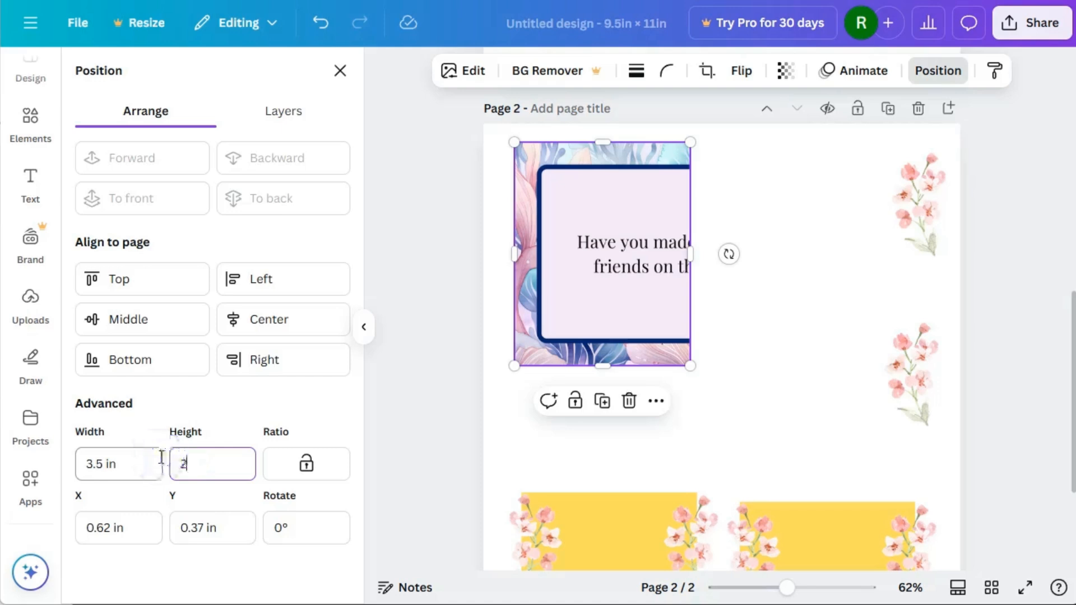
pyautogui.write('.5')
pyautogui.press('Tab')
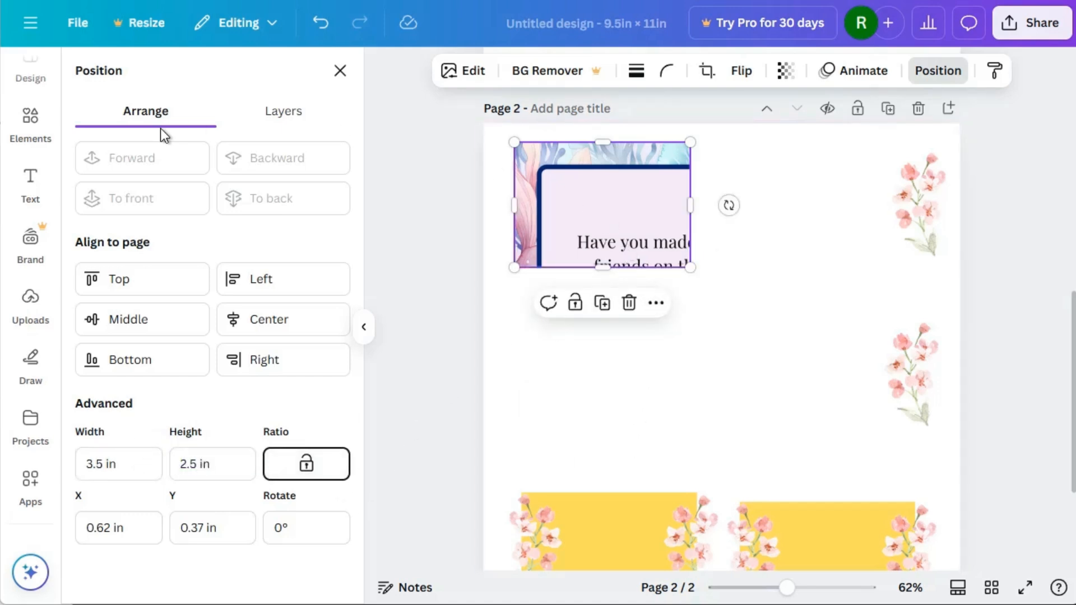
pyautogui.click(322, 22)
pyautogui.click(325, 21)
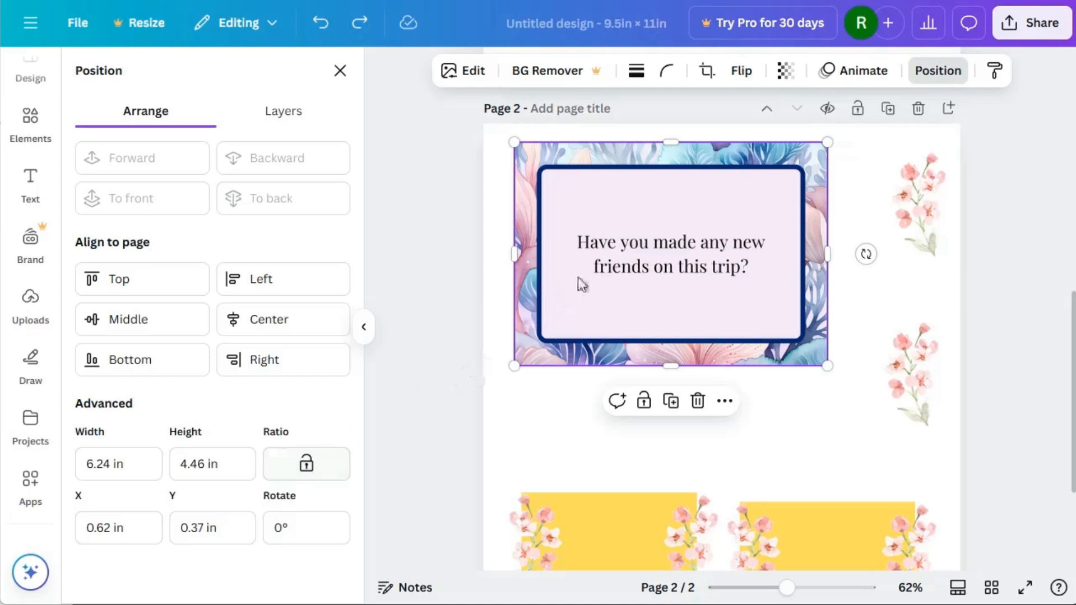
# - Lock the card image's ratio, set its width to 3.5 in, and move it to about X 0.65 in, Y 0.53 in
pyautogui.click(307, 465)
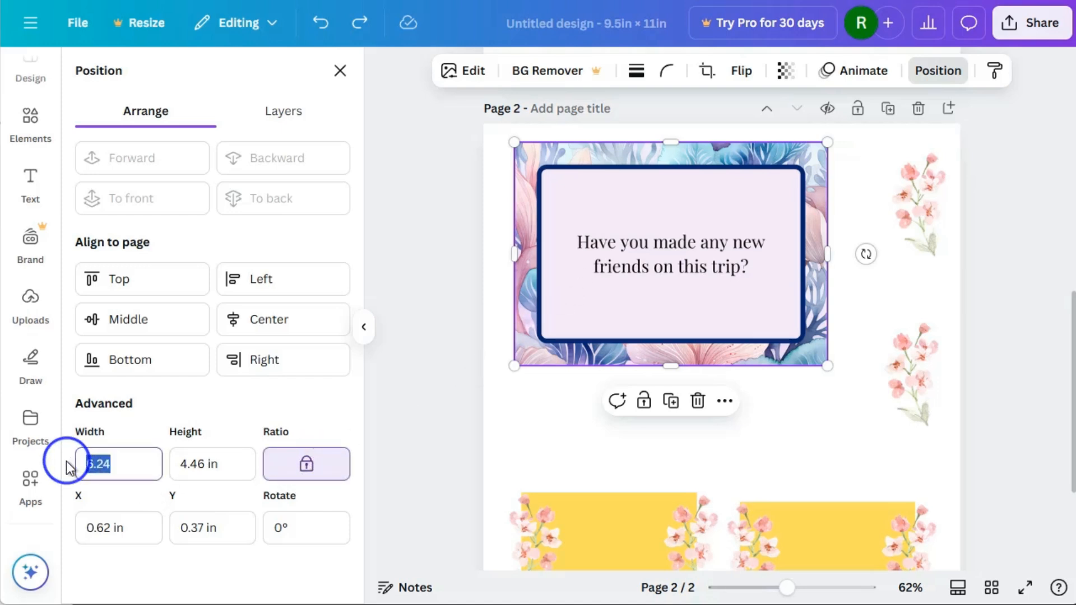
pyautogui.write('3.')
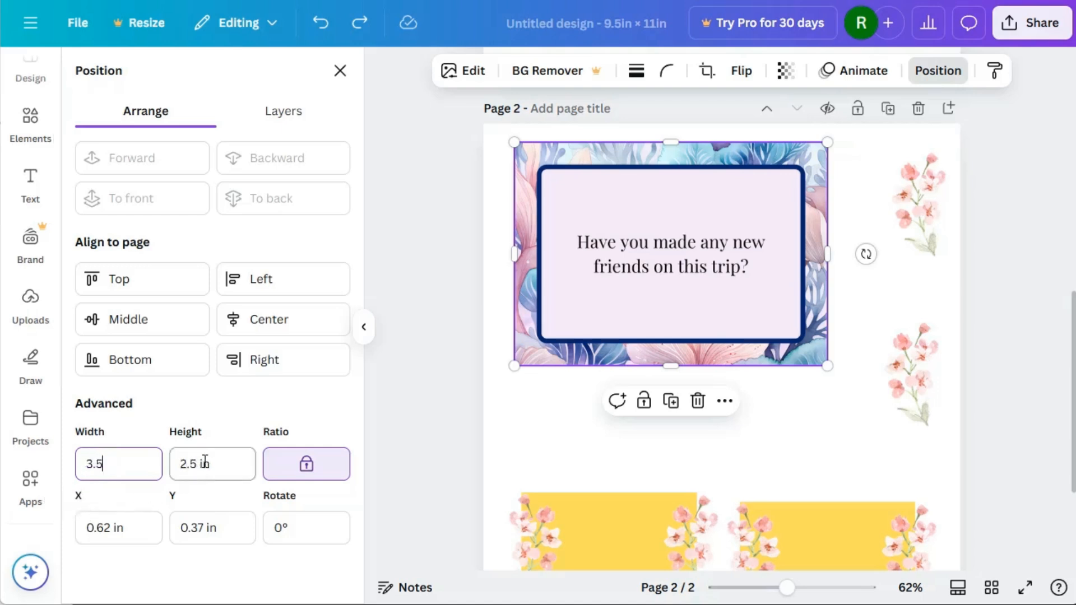
pyautogui.write('5')
pyautogui.click(563, 390)
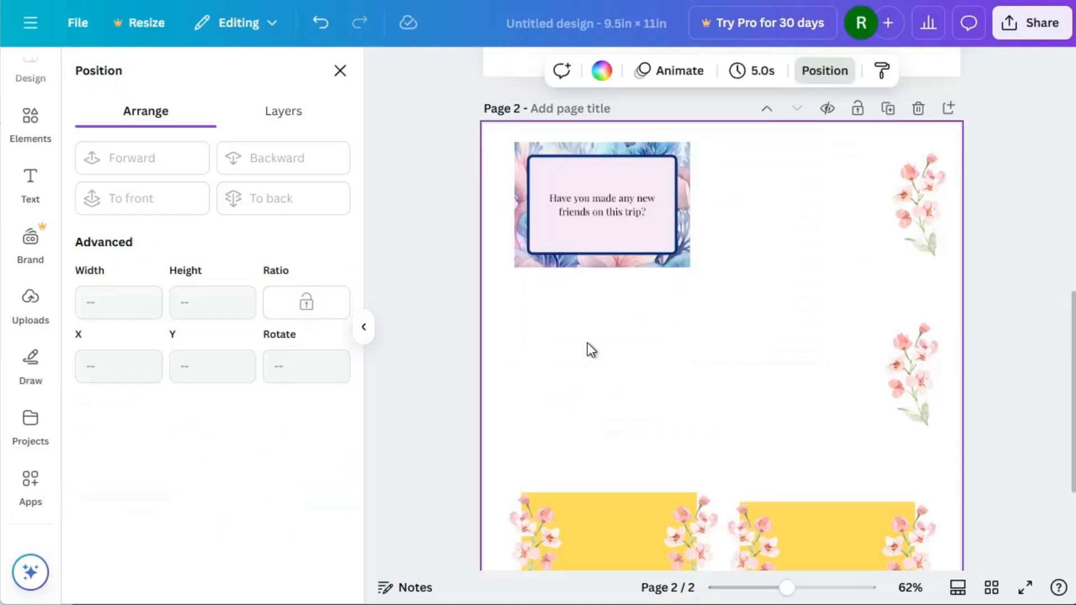
pyautogui.click(623, 233)
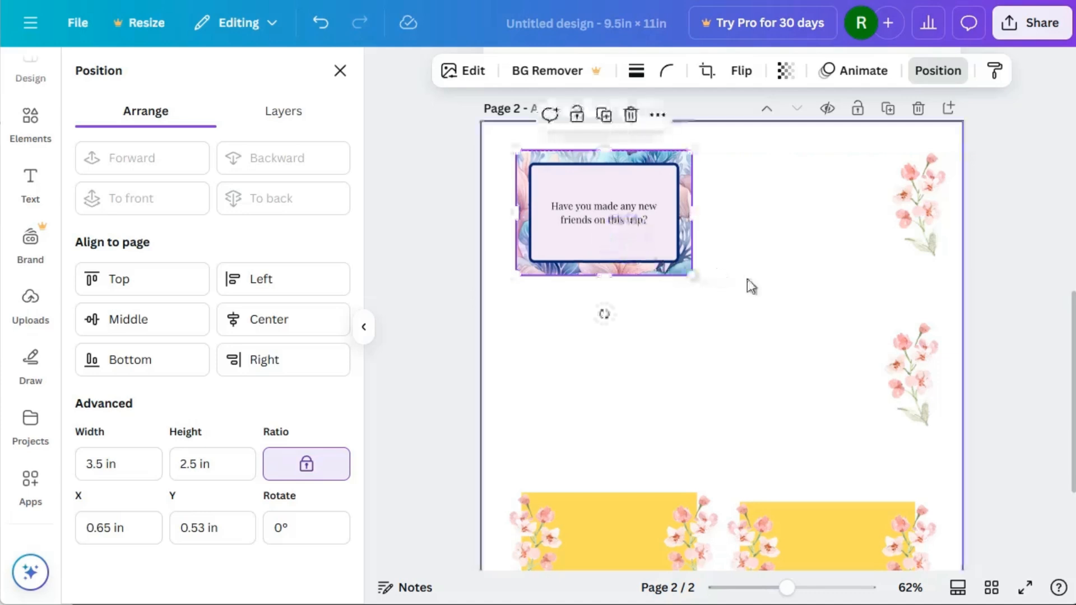
pyautogui.scroll(5, 748, 278)
pyautogui.scroll(4, 647, 209)
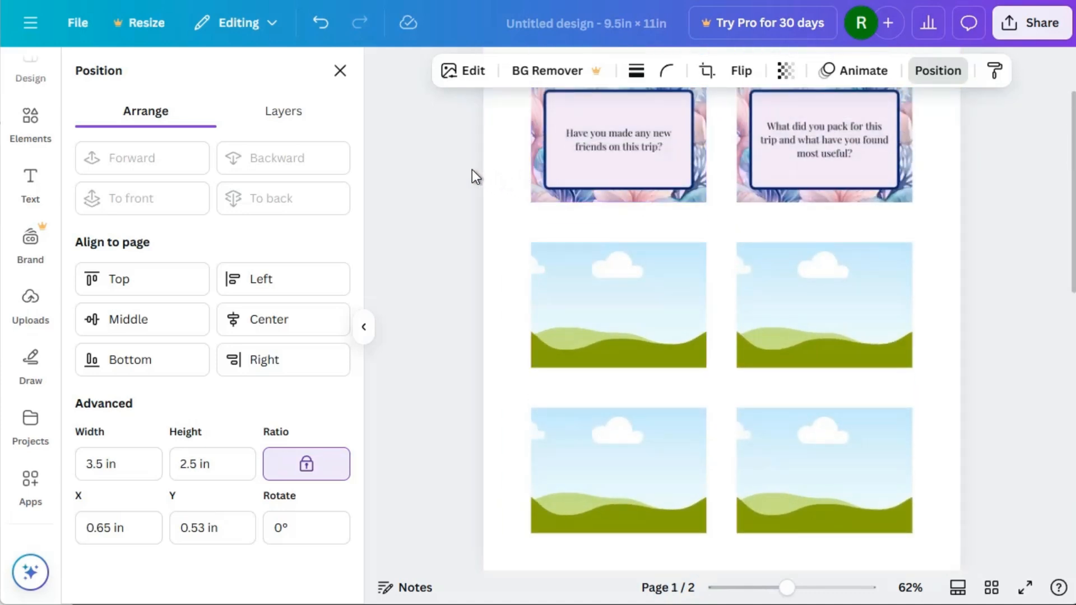
pyautogui.moveTo(787, 587); pyautogui.dragTo(778, 587)
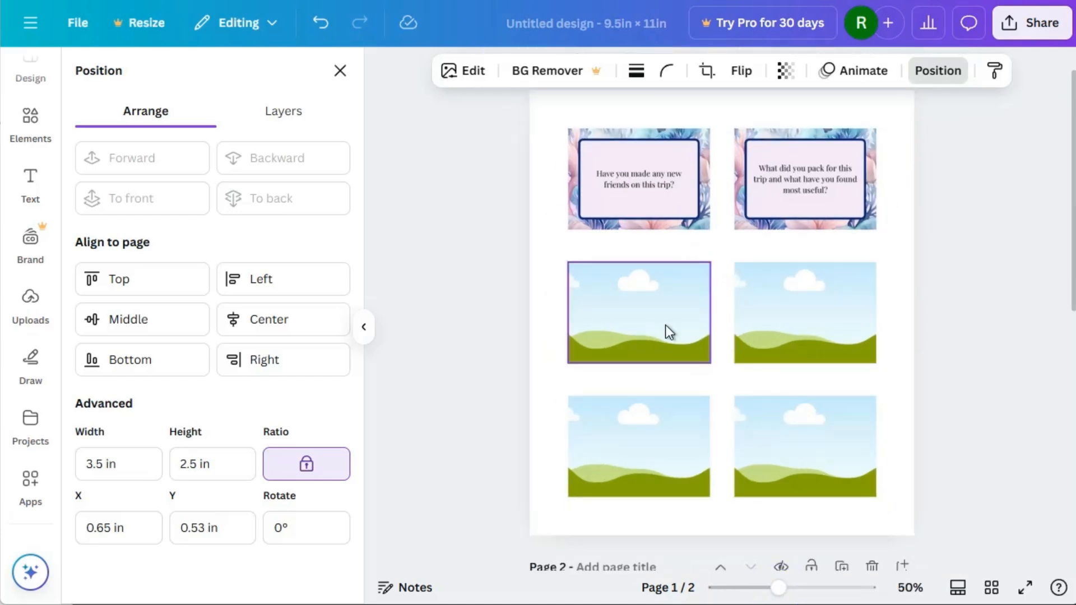